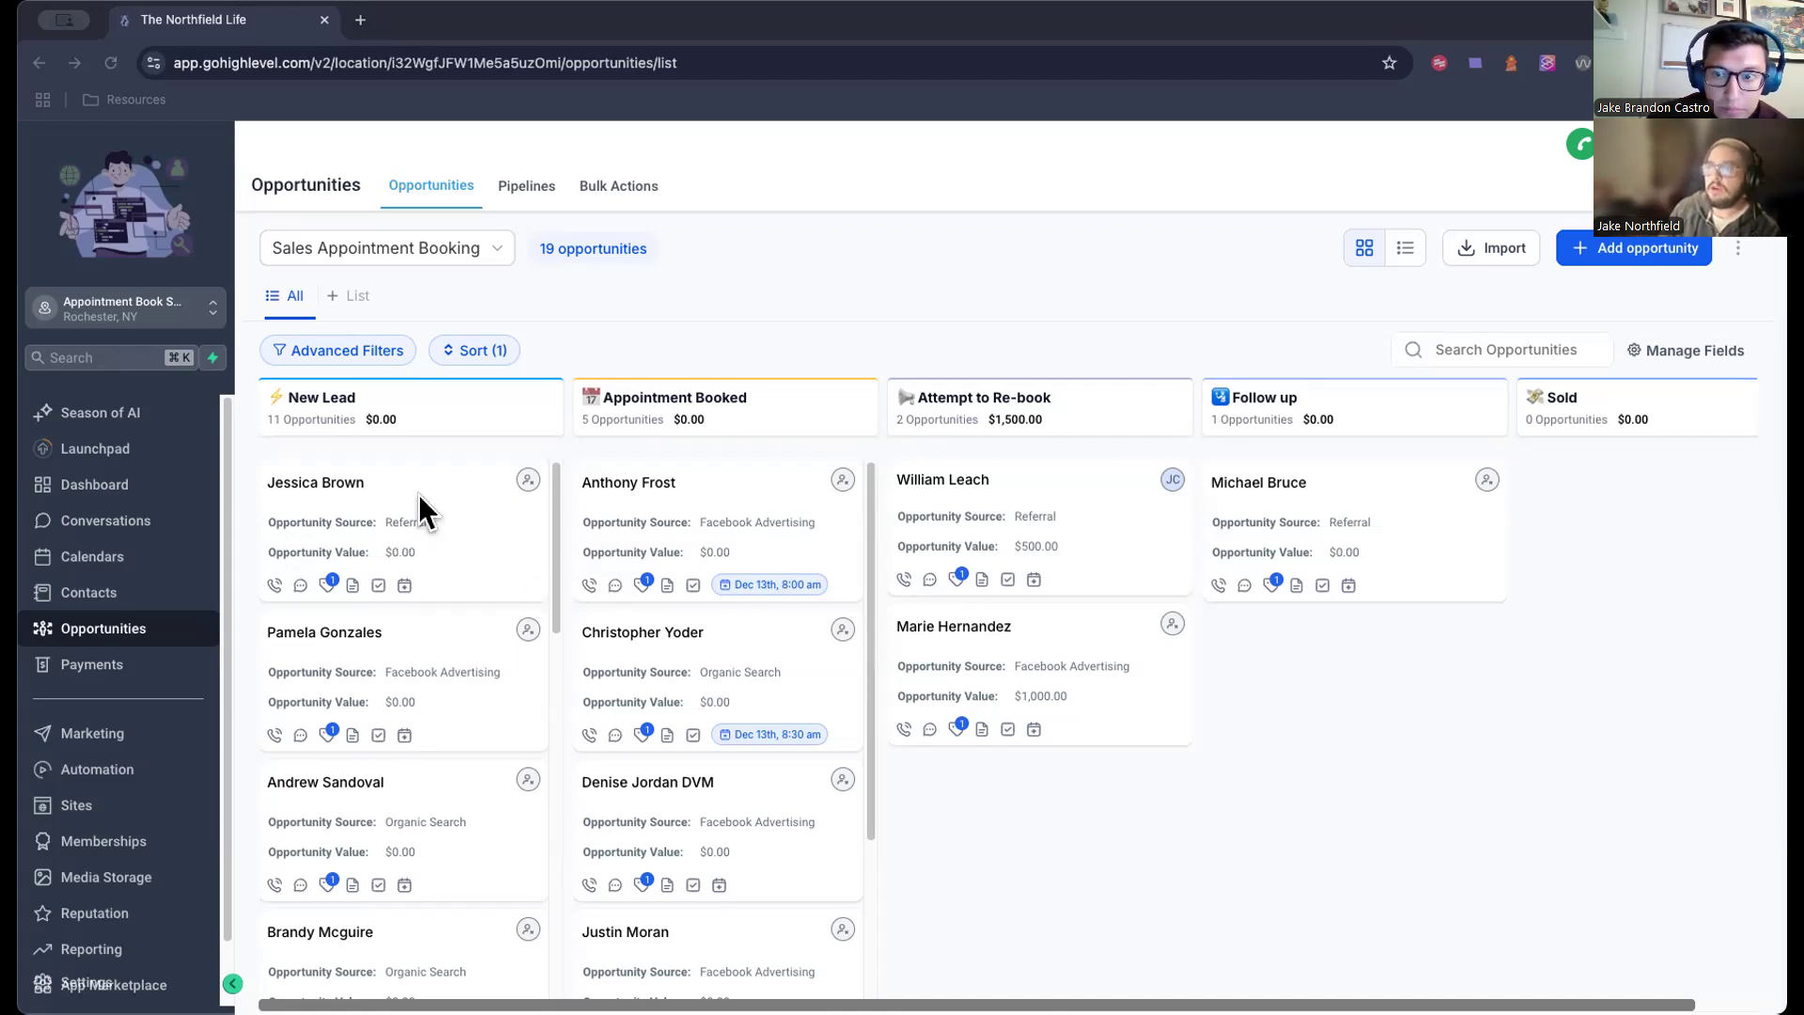
Step: Open the first New Lead opportunity, look through its task, note and appointment booking sections, and close it without changes
{"action": "left_click", "coordinate": [353, 503]}
{"action": "left_click", "coordinate": [352, 506]}
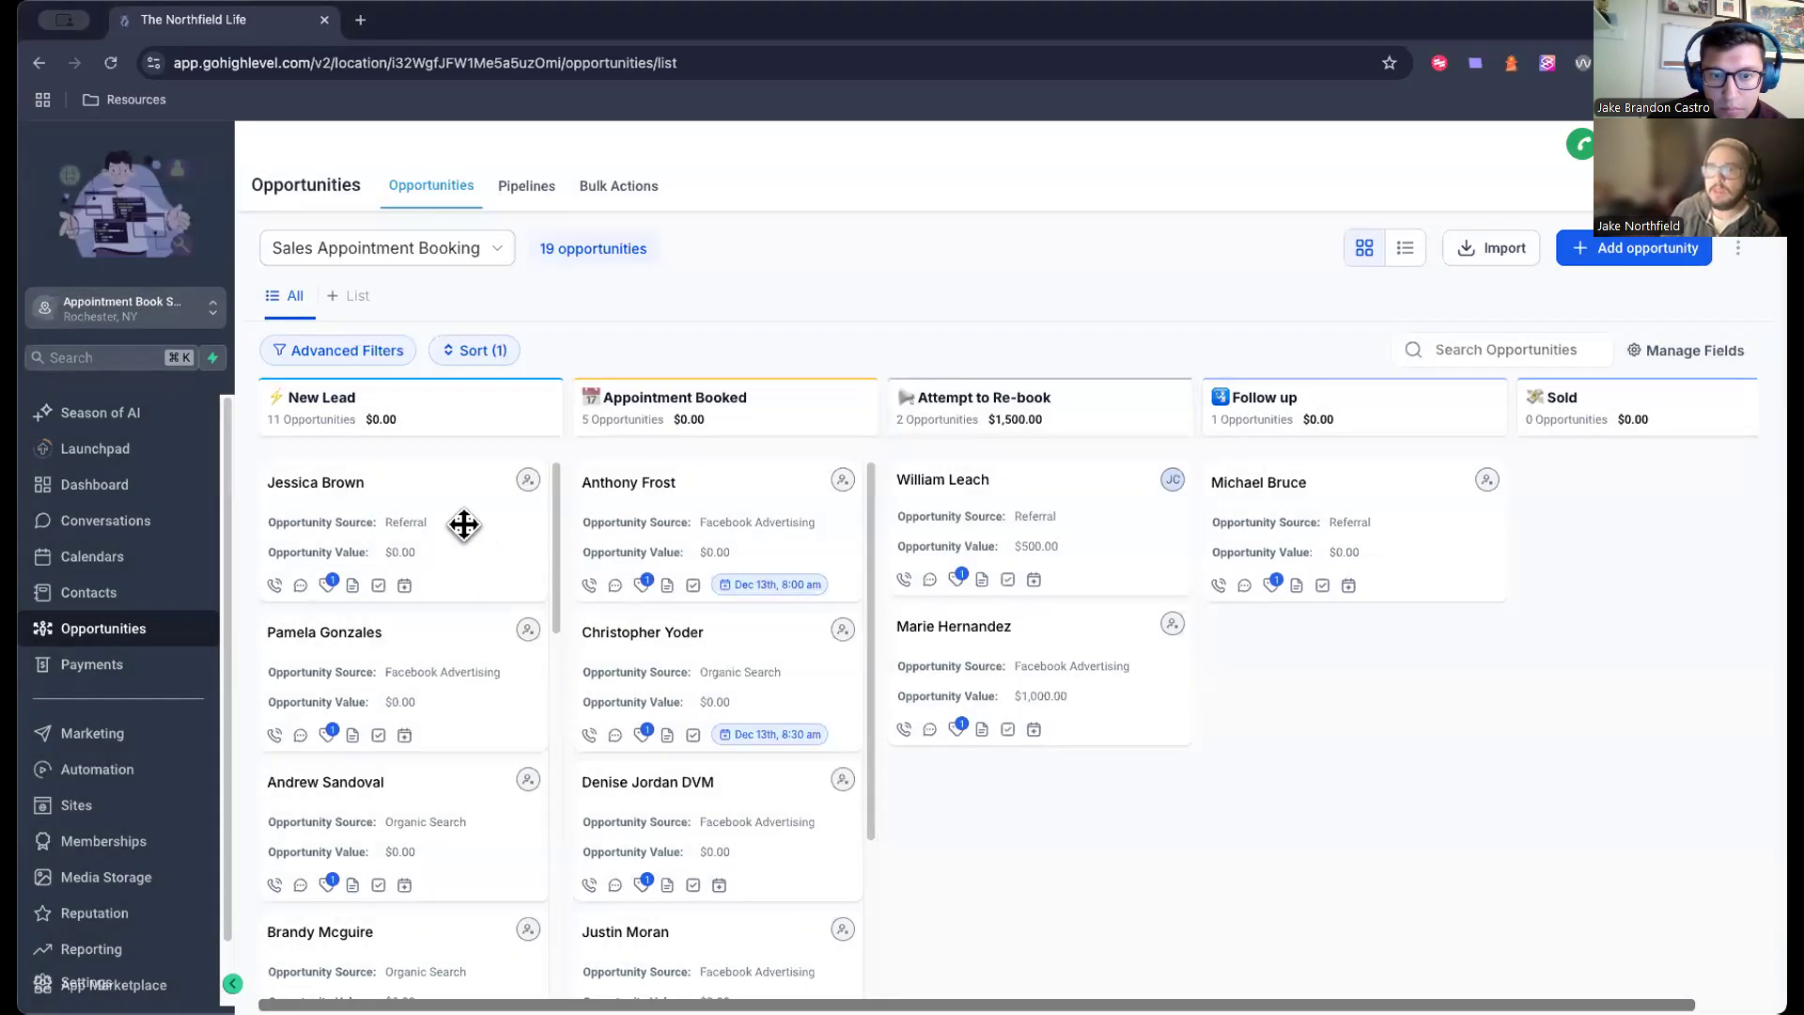
{"action": "left_click", "coordinate": [403, 502]}
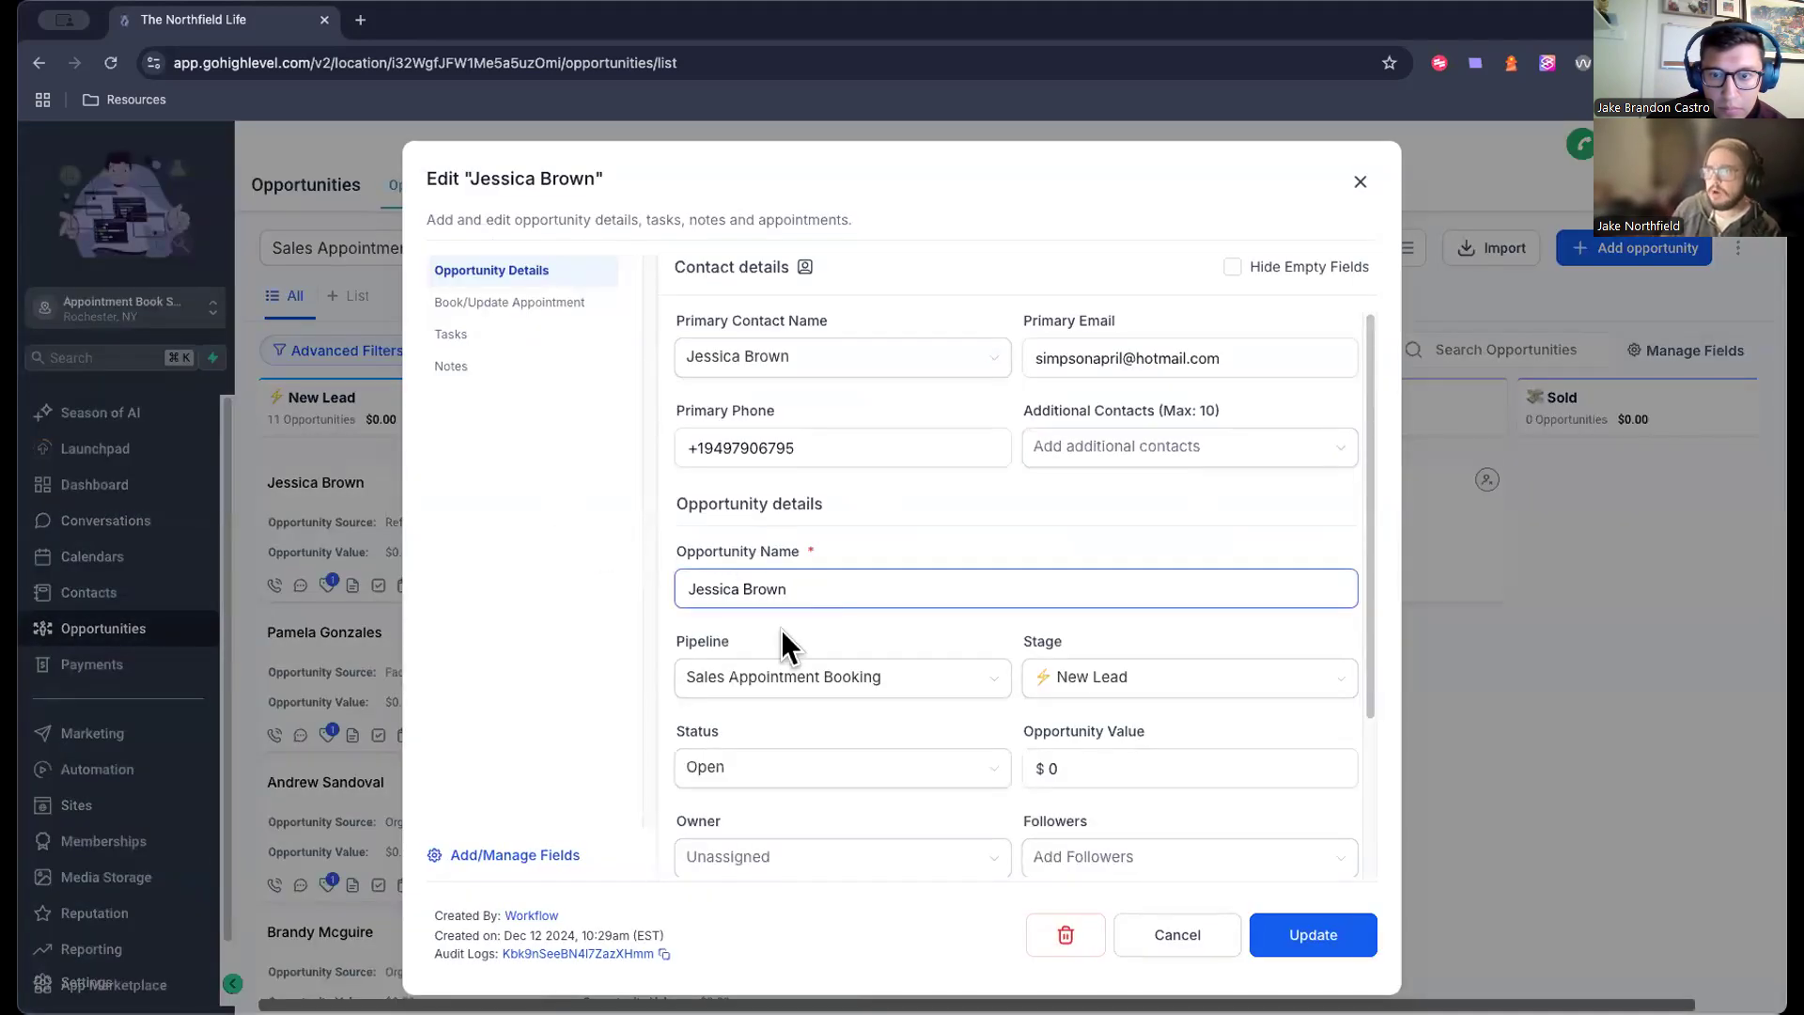
{"action": "left_click", "coordinate": [495, 334]}
{"action": "left_click", "coordinate": [738, 350]}
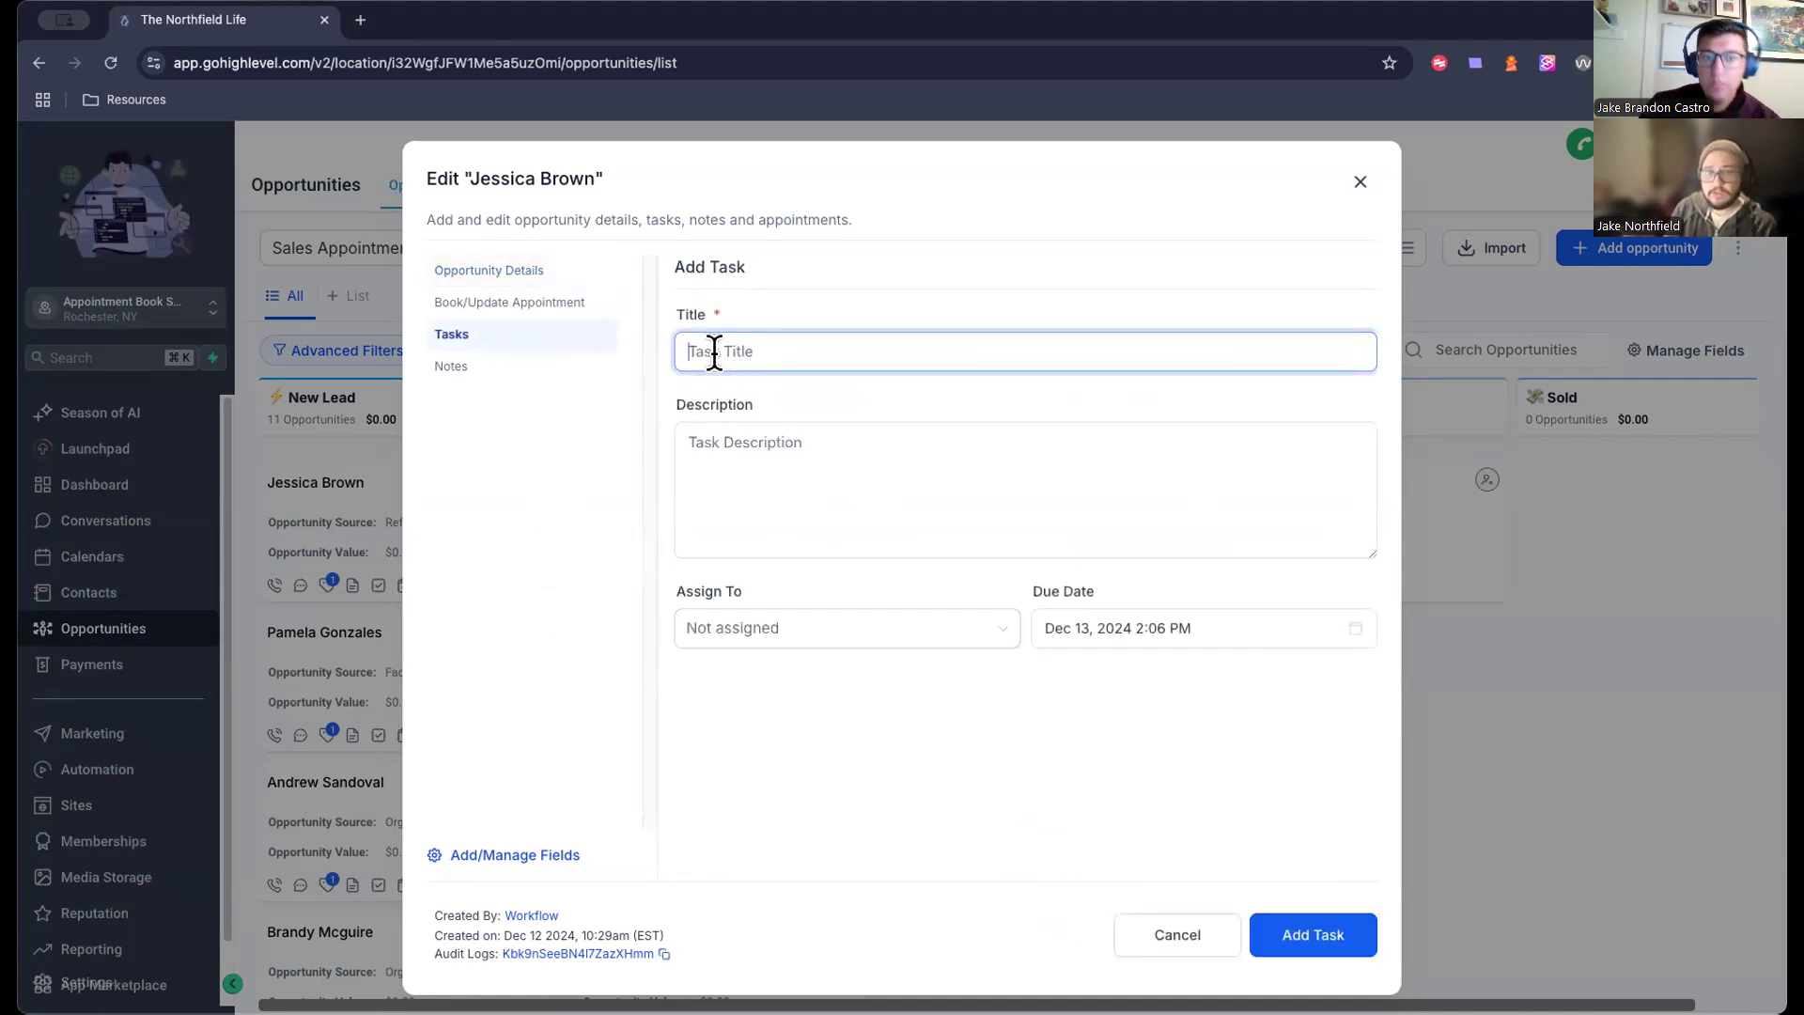
{"action": "left_click", "coordinate": [502, 368]}
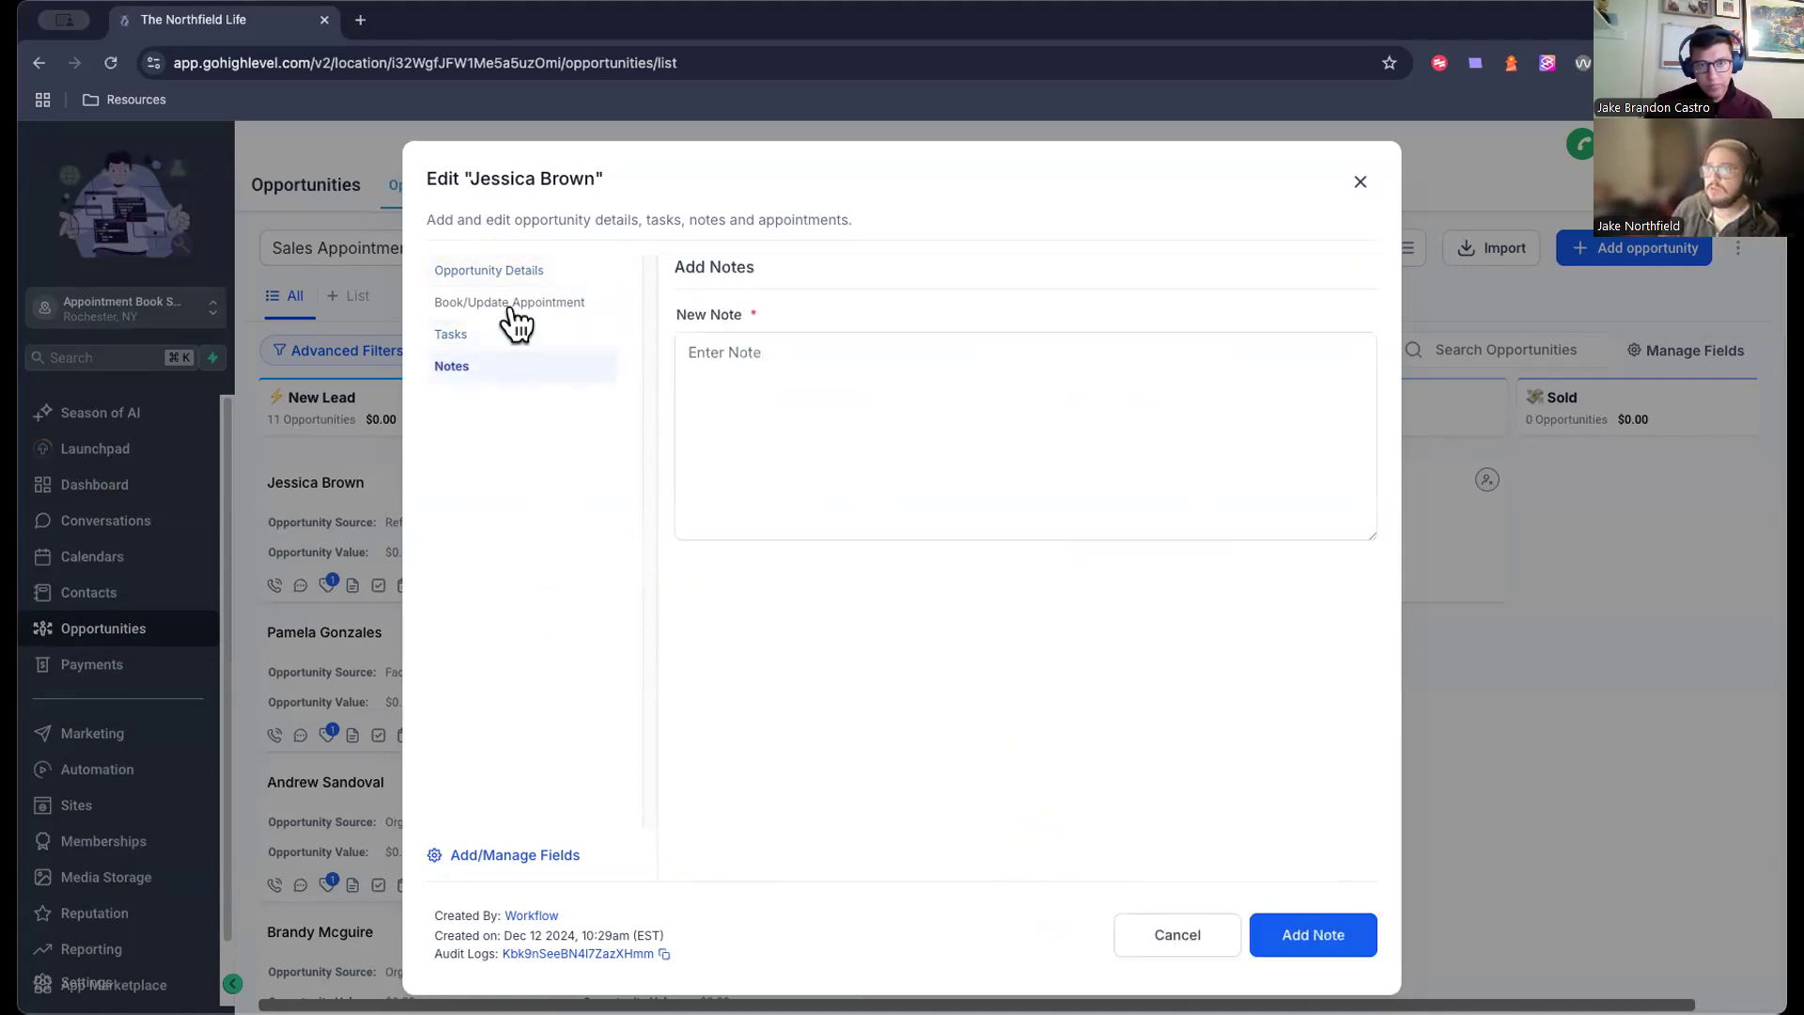
{"action": "left_click", "coordinate": [515, 305]}
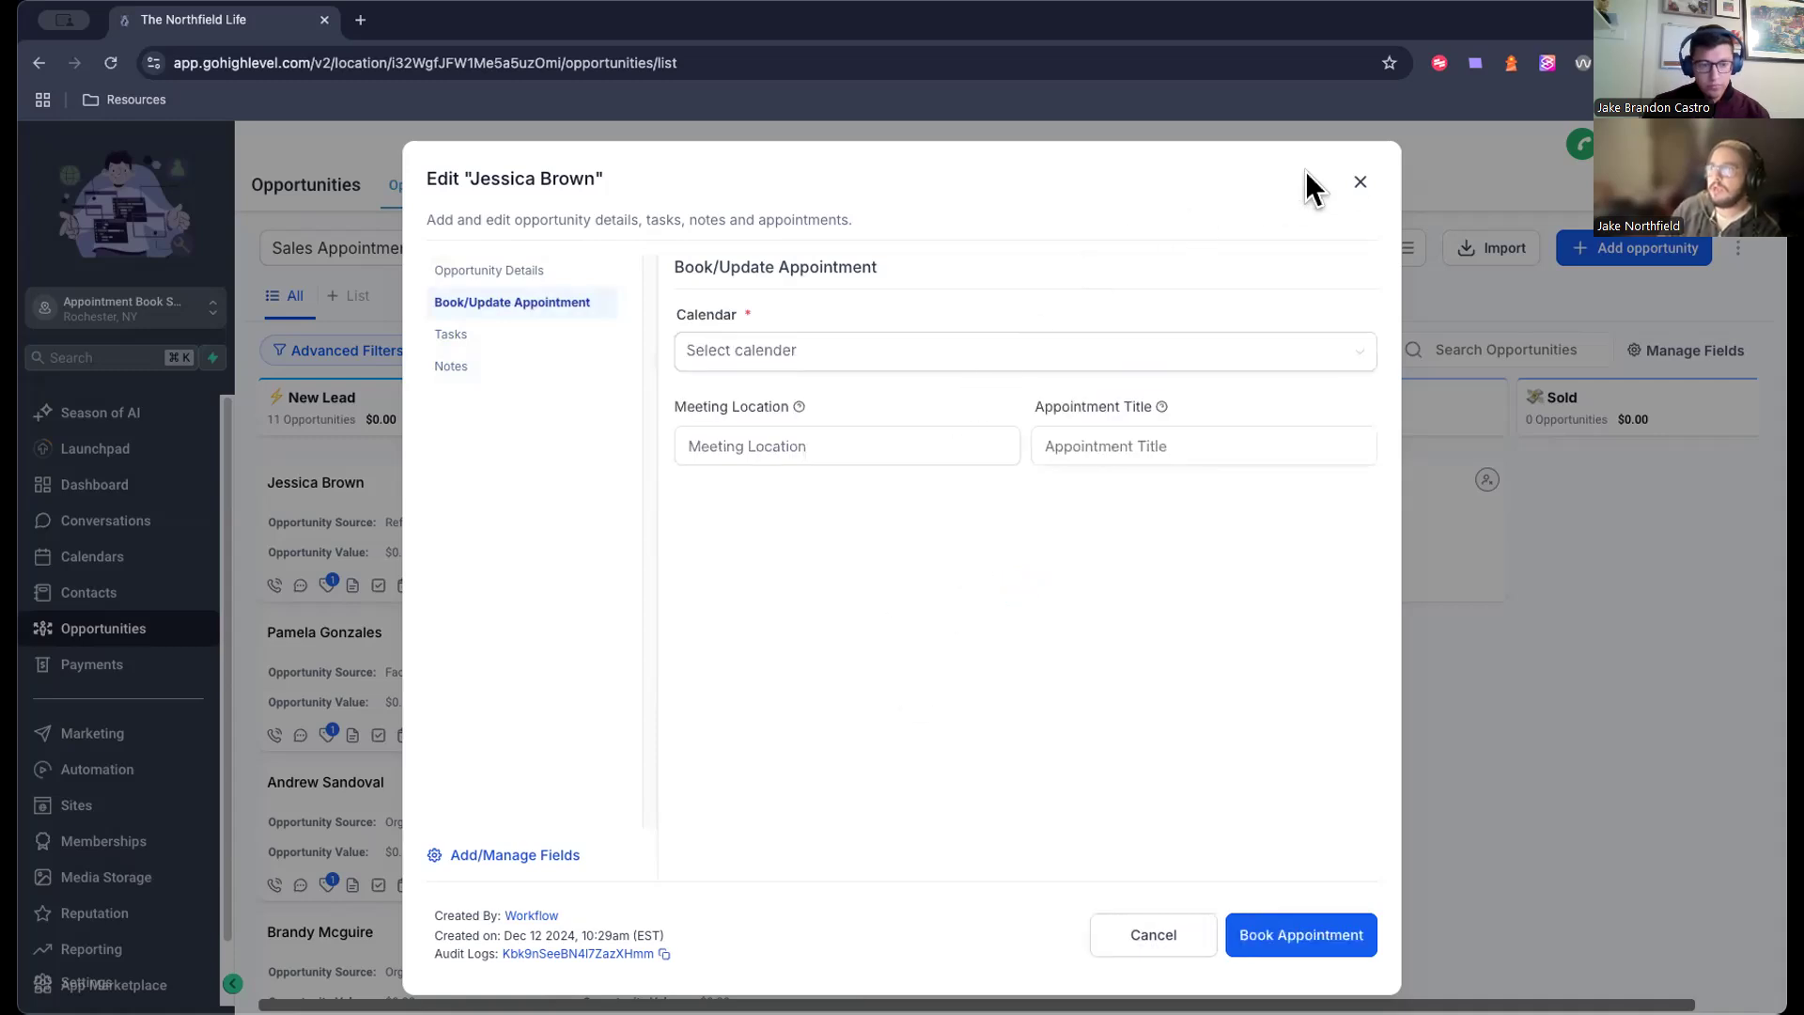
{"action": "left_click", "coordinate": [1360, 182]}
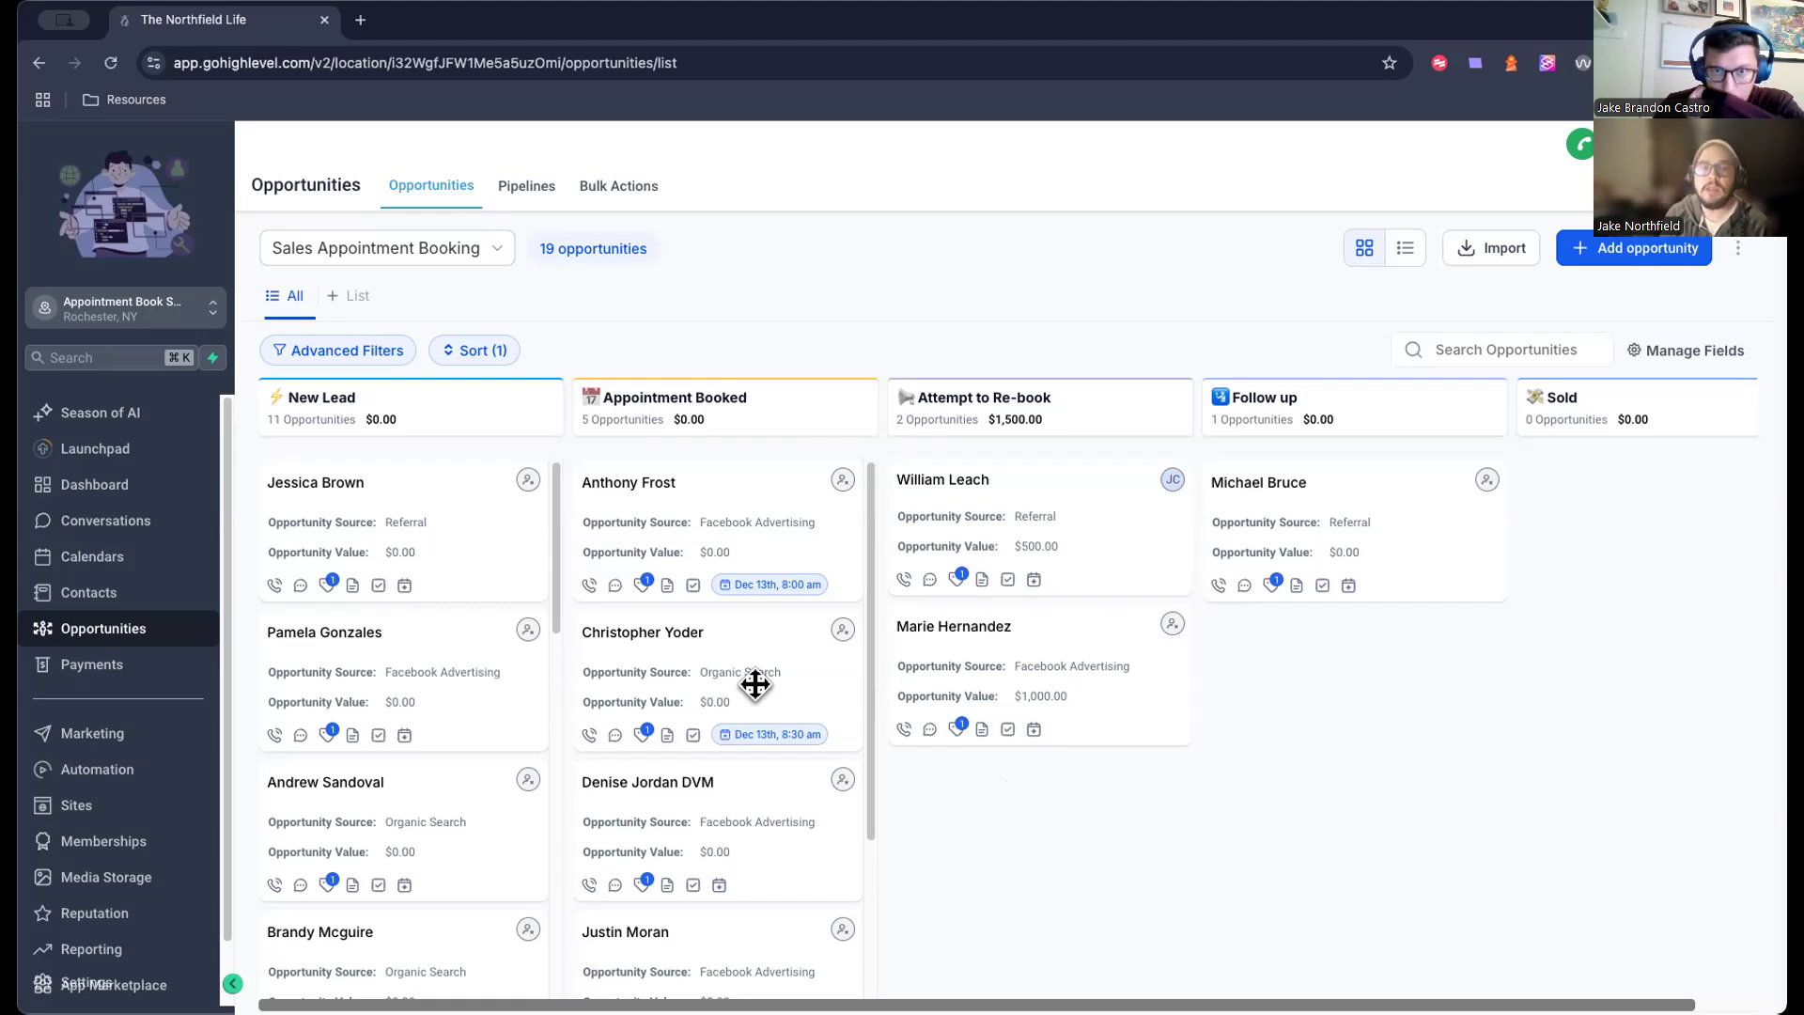
Step: Move the opportunity with the Dec 13th, 8:30 am appointment from Appointment Booked to the Attempt to Re-book stage
{"action": "left_click_drag", "start_coordinate": [755, 684], "coordinate": [1096, 643]}
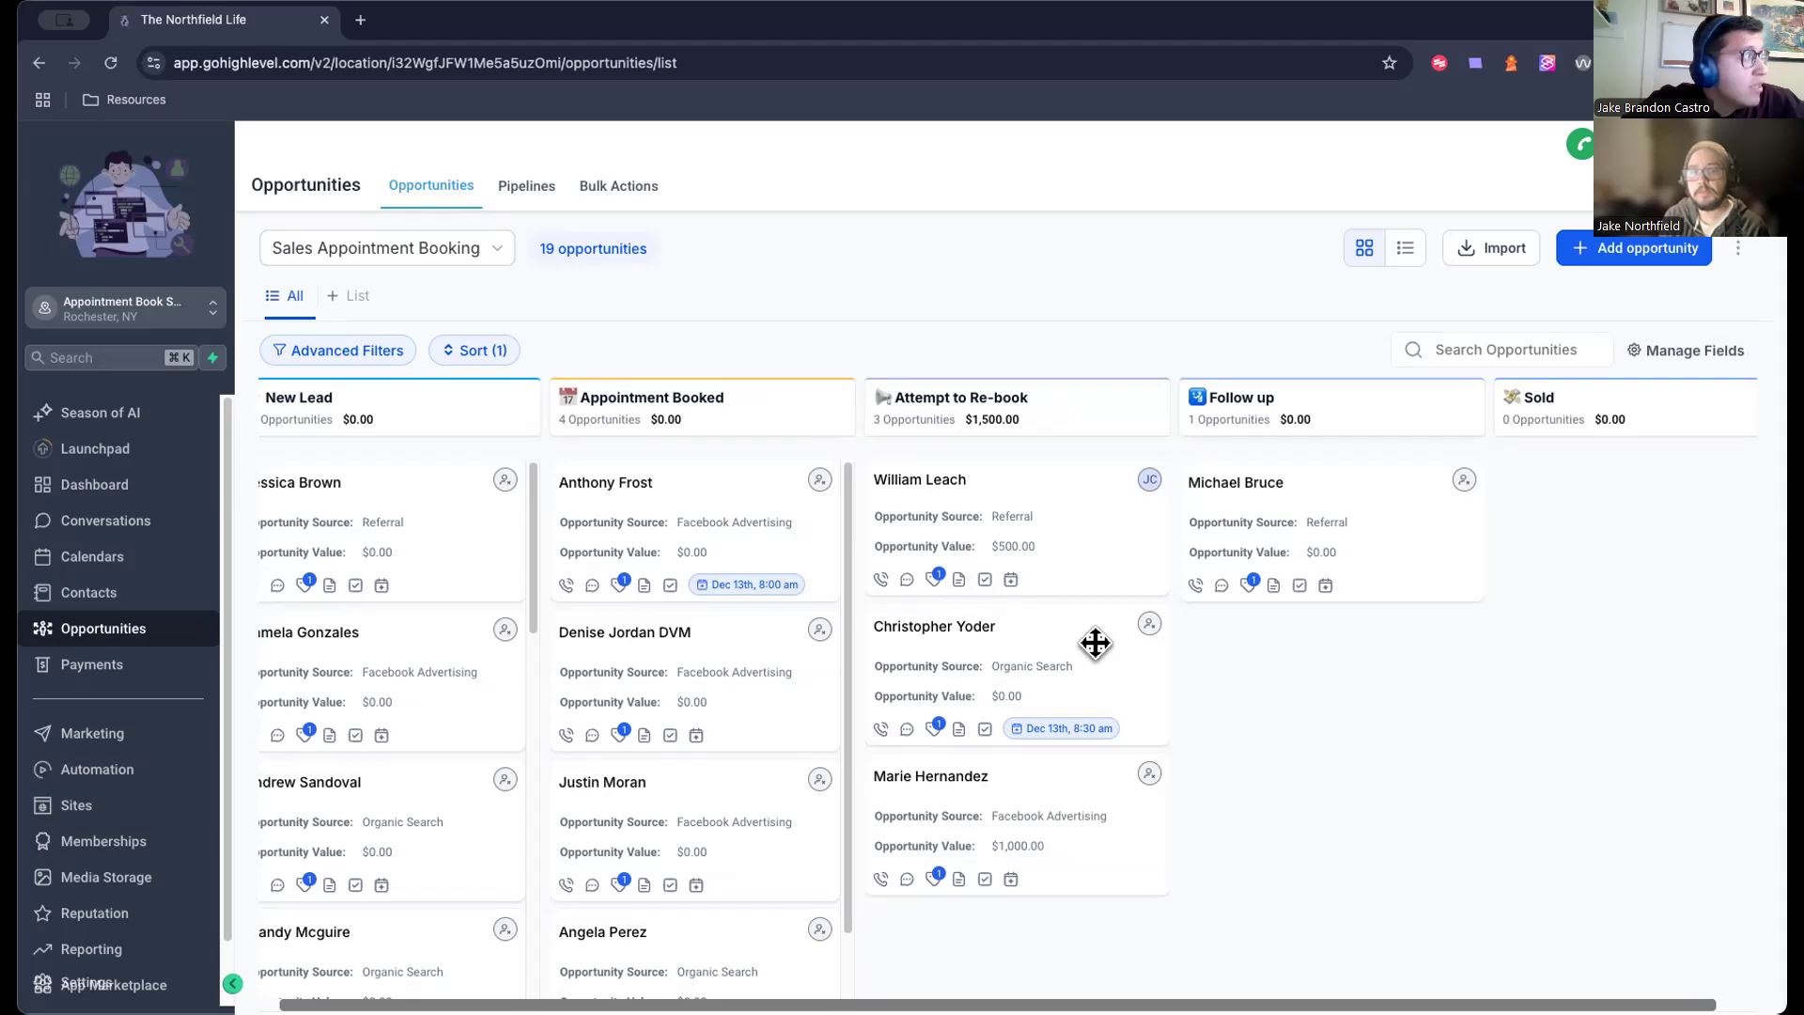
{"action": "scroll", "coordinate": [955, 633], "scroll_direction": "right", "scroll_amount": 1}
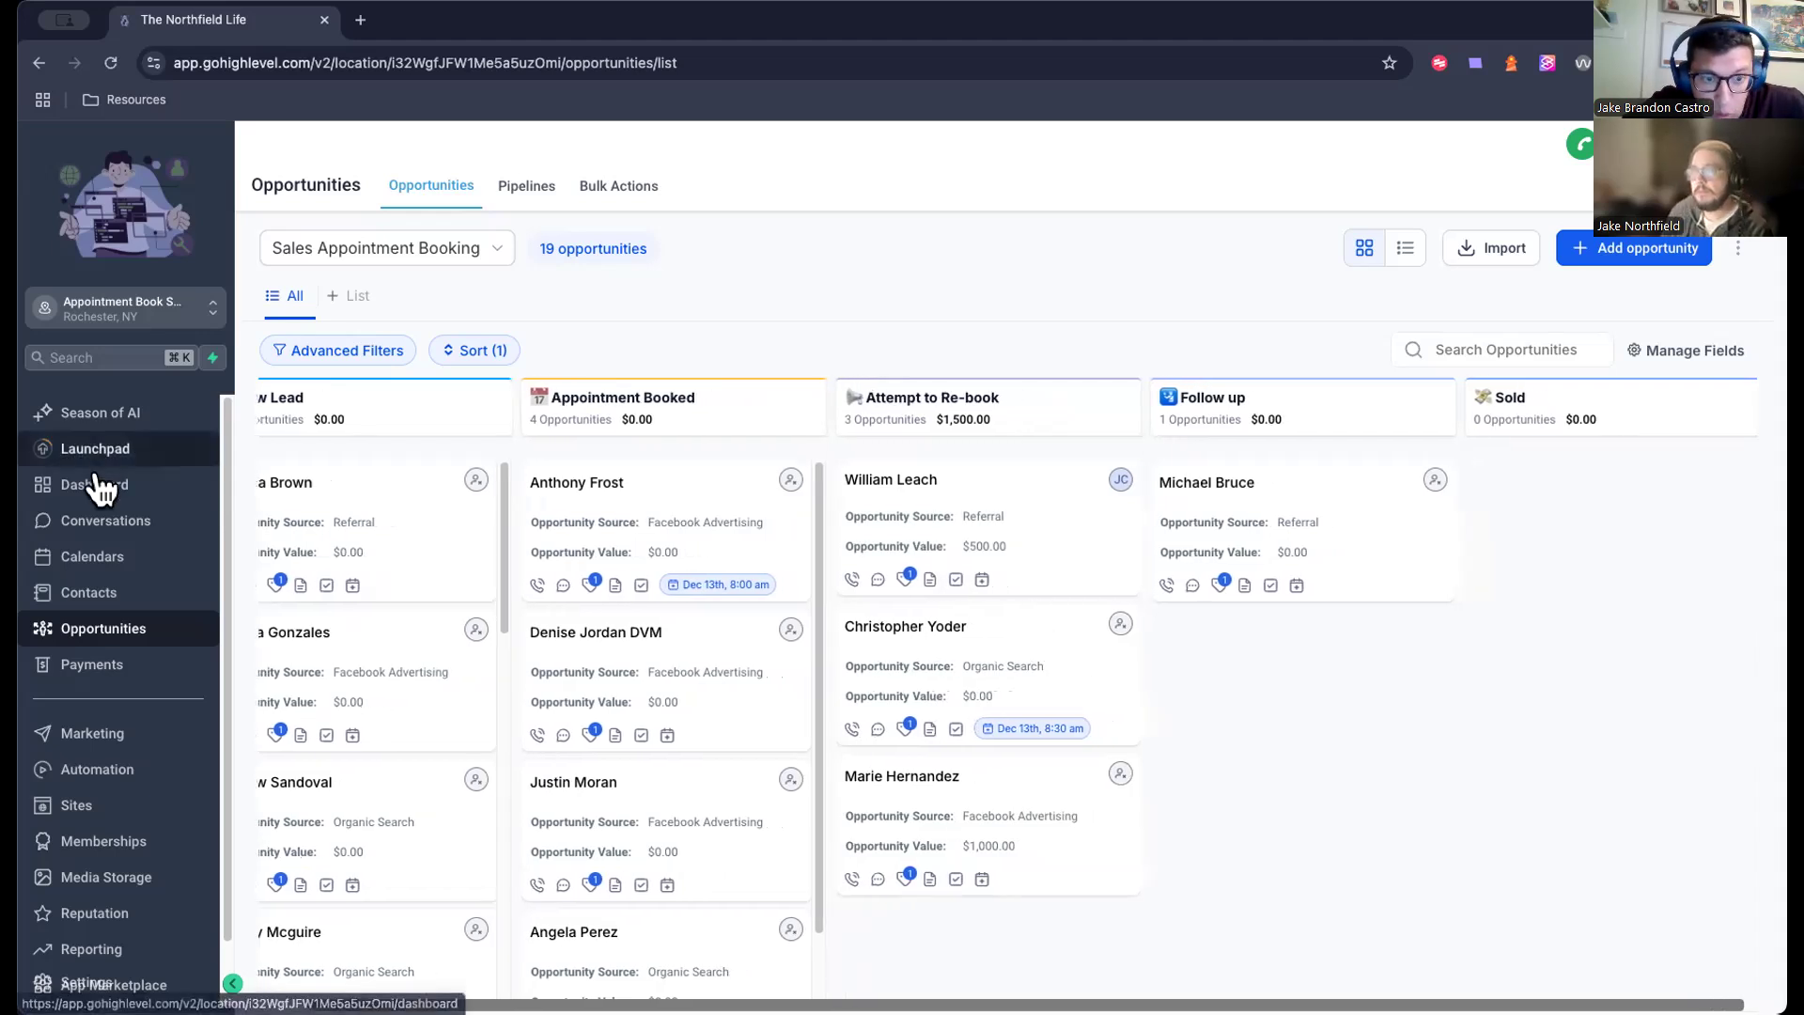
Step: Examine the Funnel and Stage Distribution charts for the sales appointment pipeline on the dashboard
{"action": "left_click", "coordinate": [133, 485]}
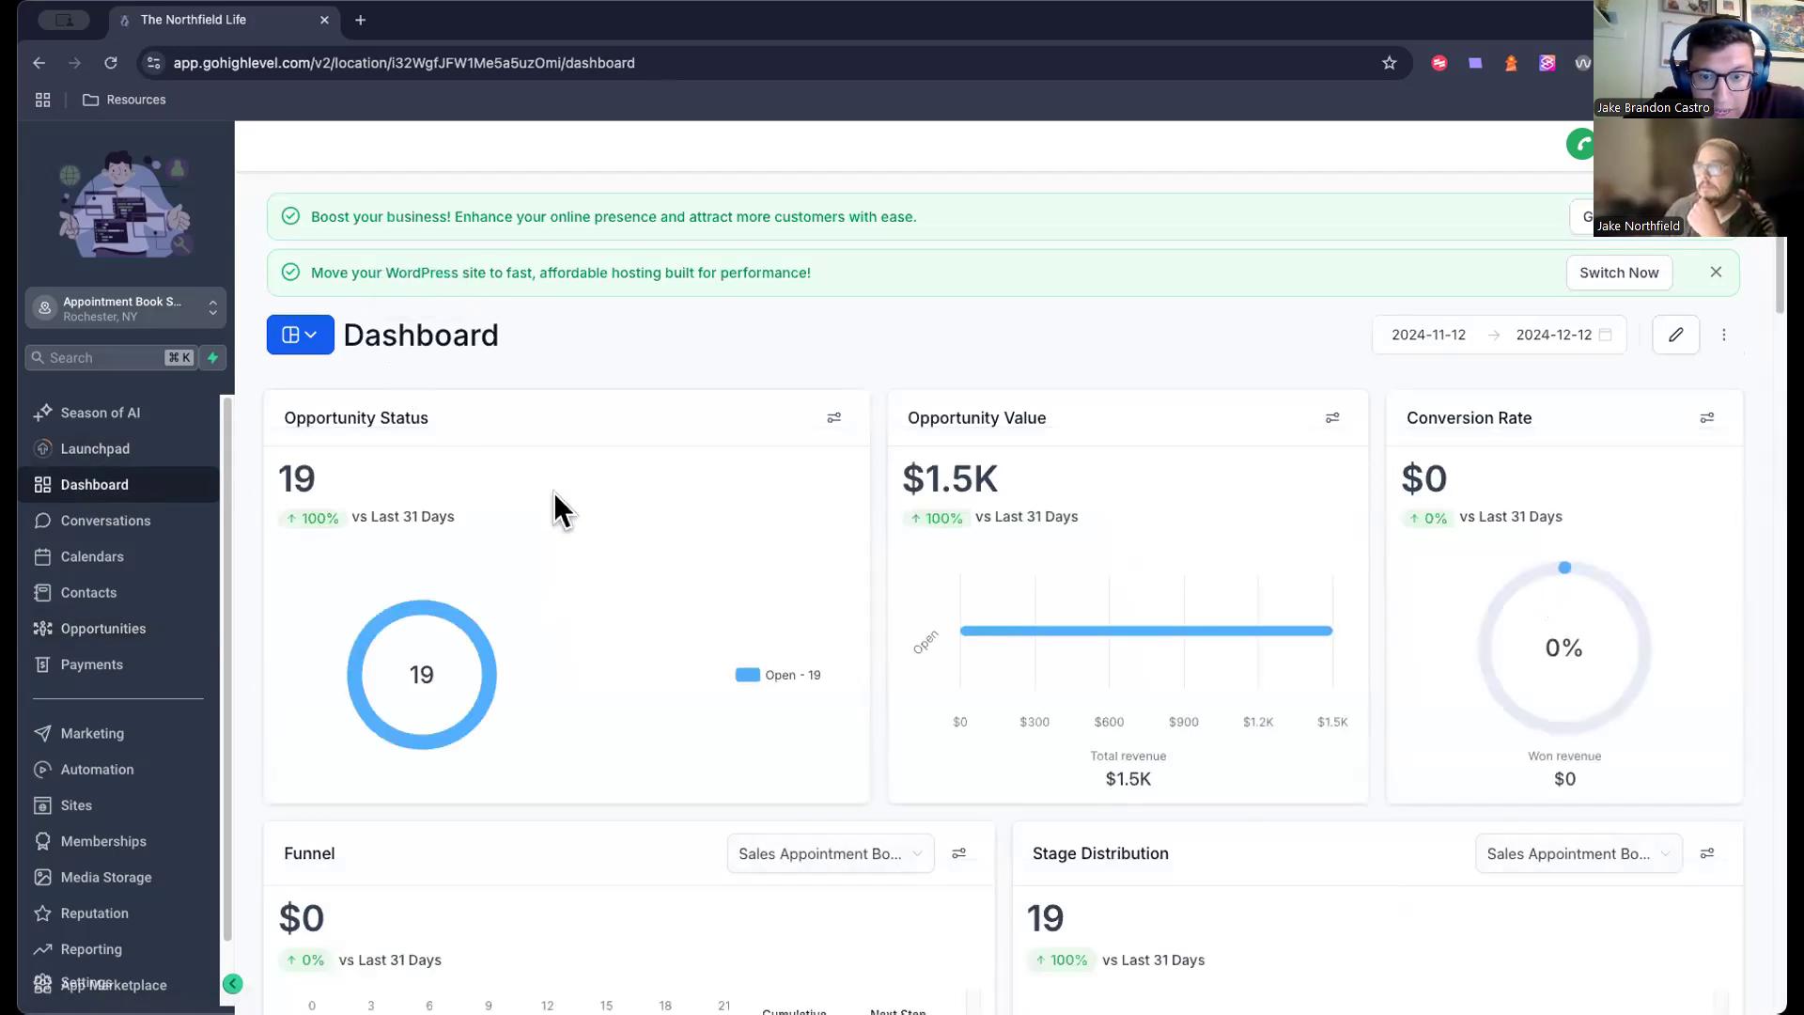
{"action": "scroll", "coordinate": [554, 492], "scroll_direction": "down", "scroll_amount": 5}
{"action": "scroll", "coordinate": [554, 493], "scroll_direction": "down", "scroll_amount": 2}
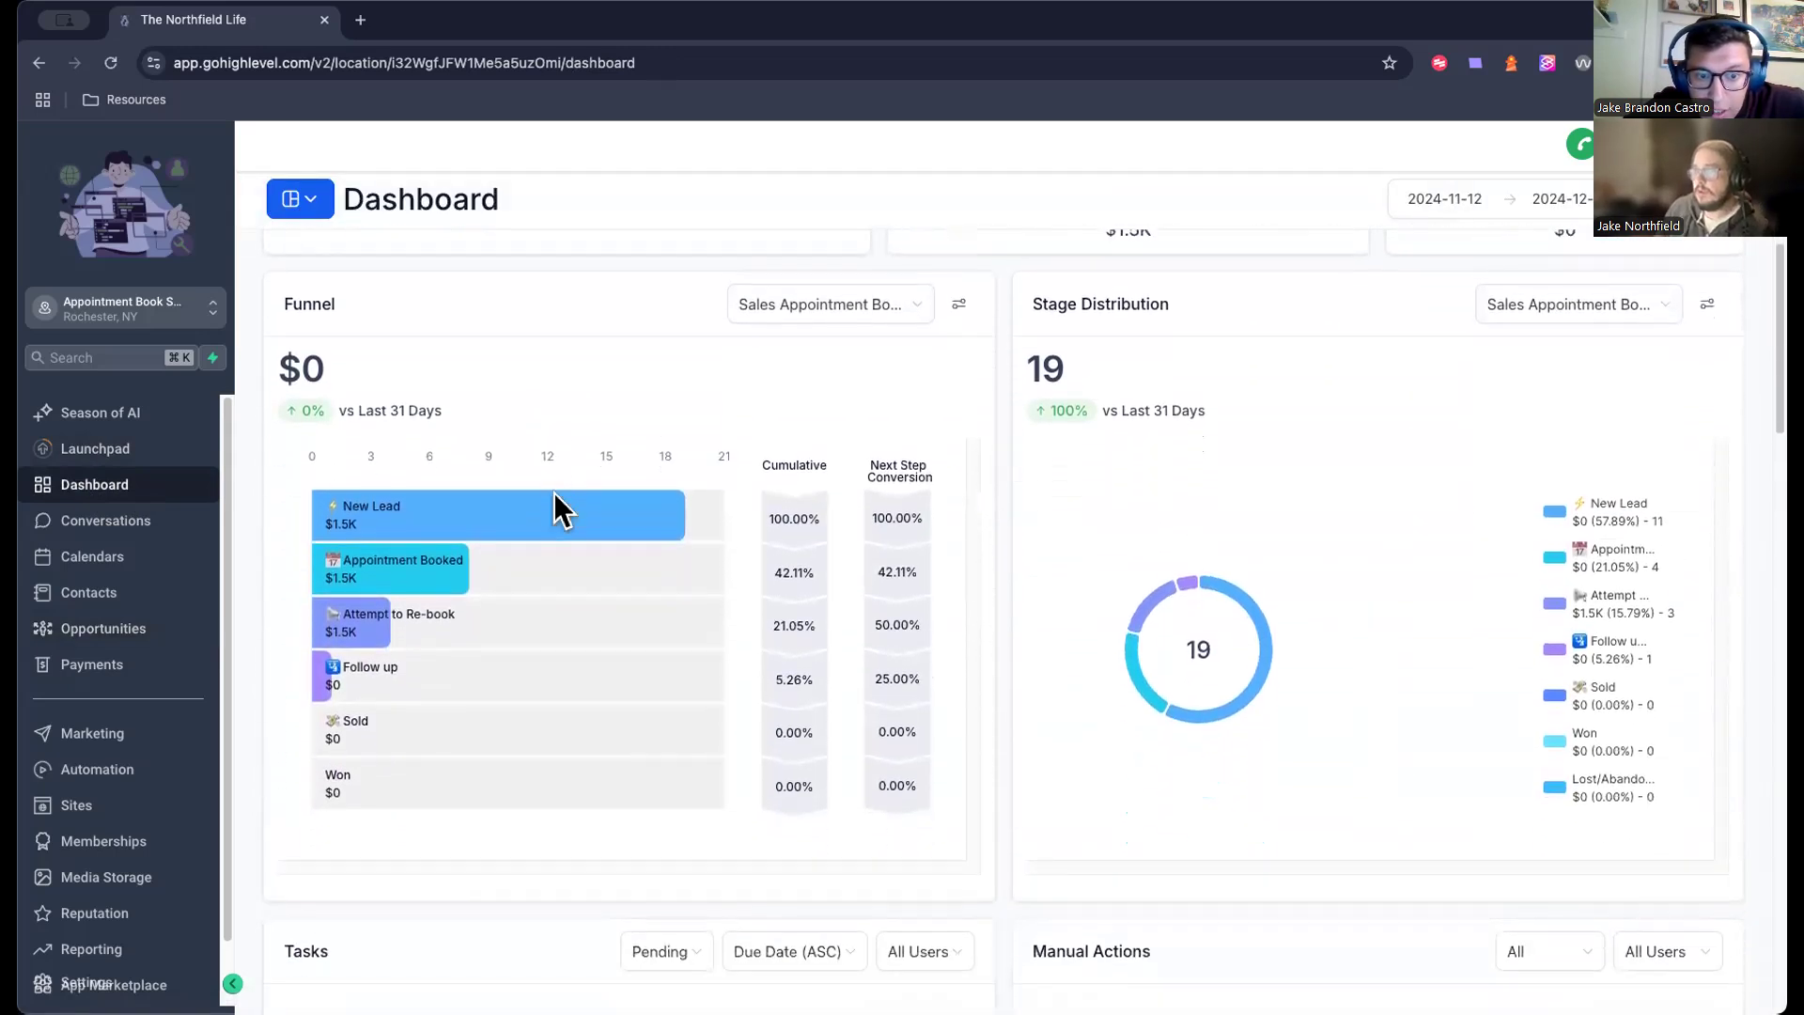
{"action": "mouse_move", "coordinate": [623, 579]}
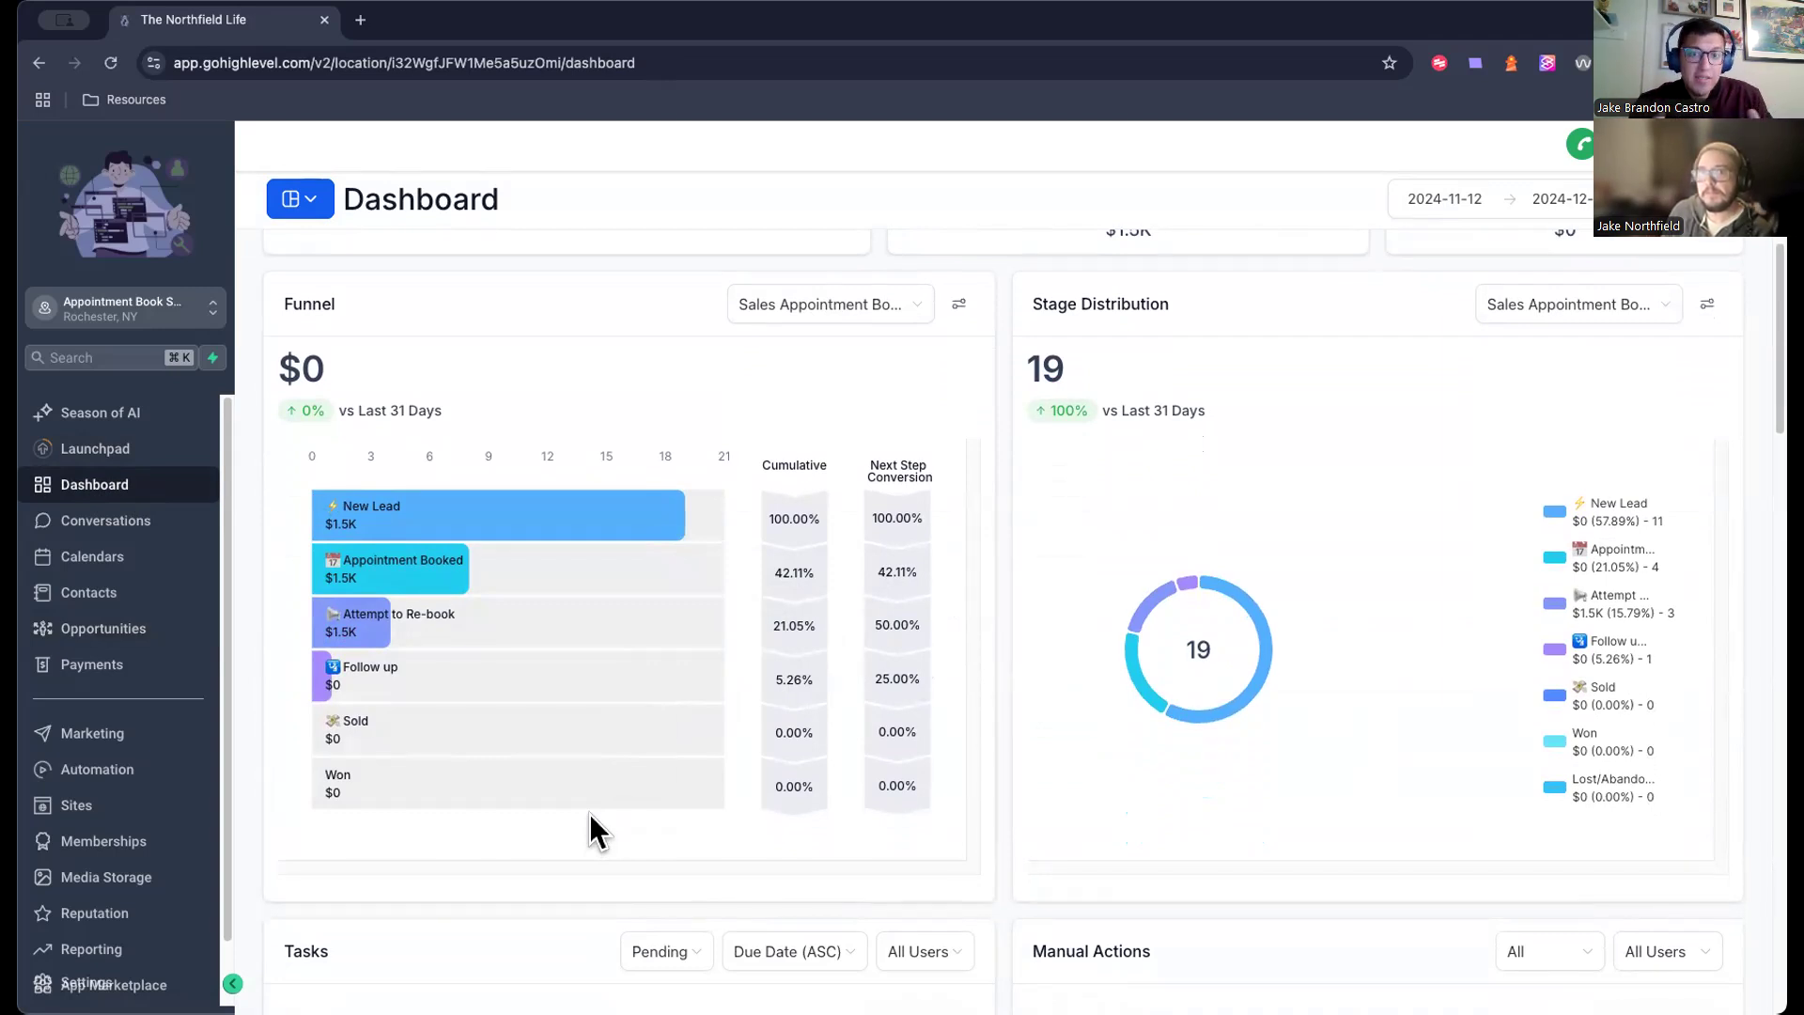
{"action": "mouse_move", "coordinate": [594, 806]}
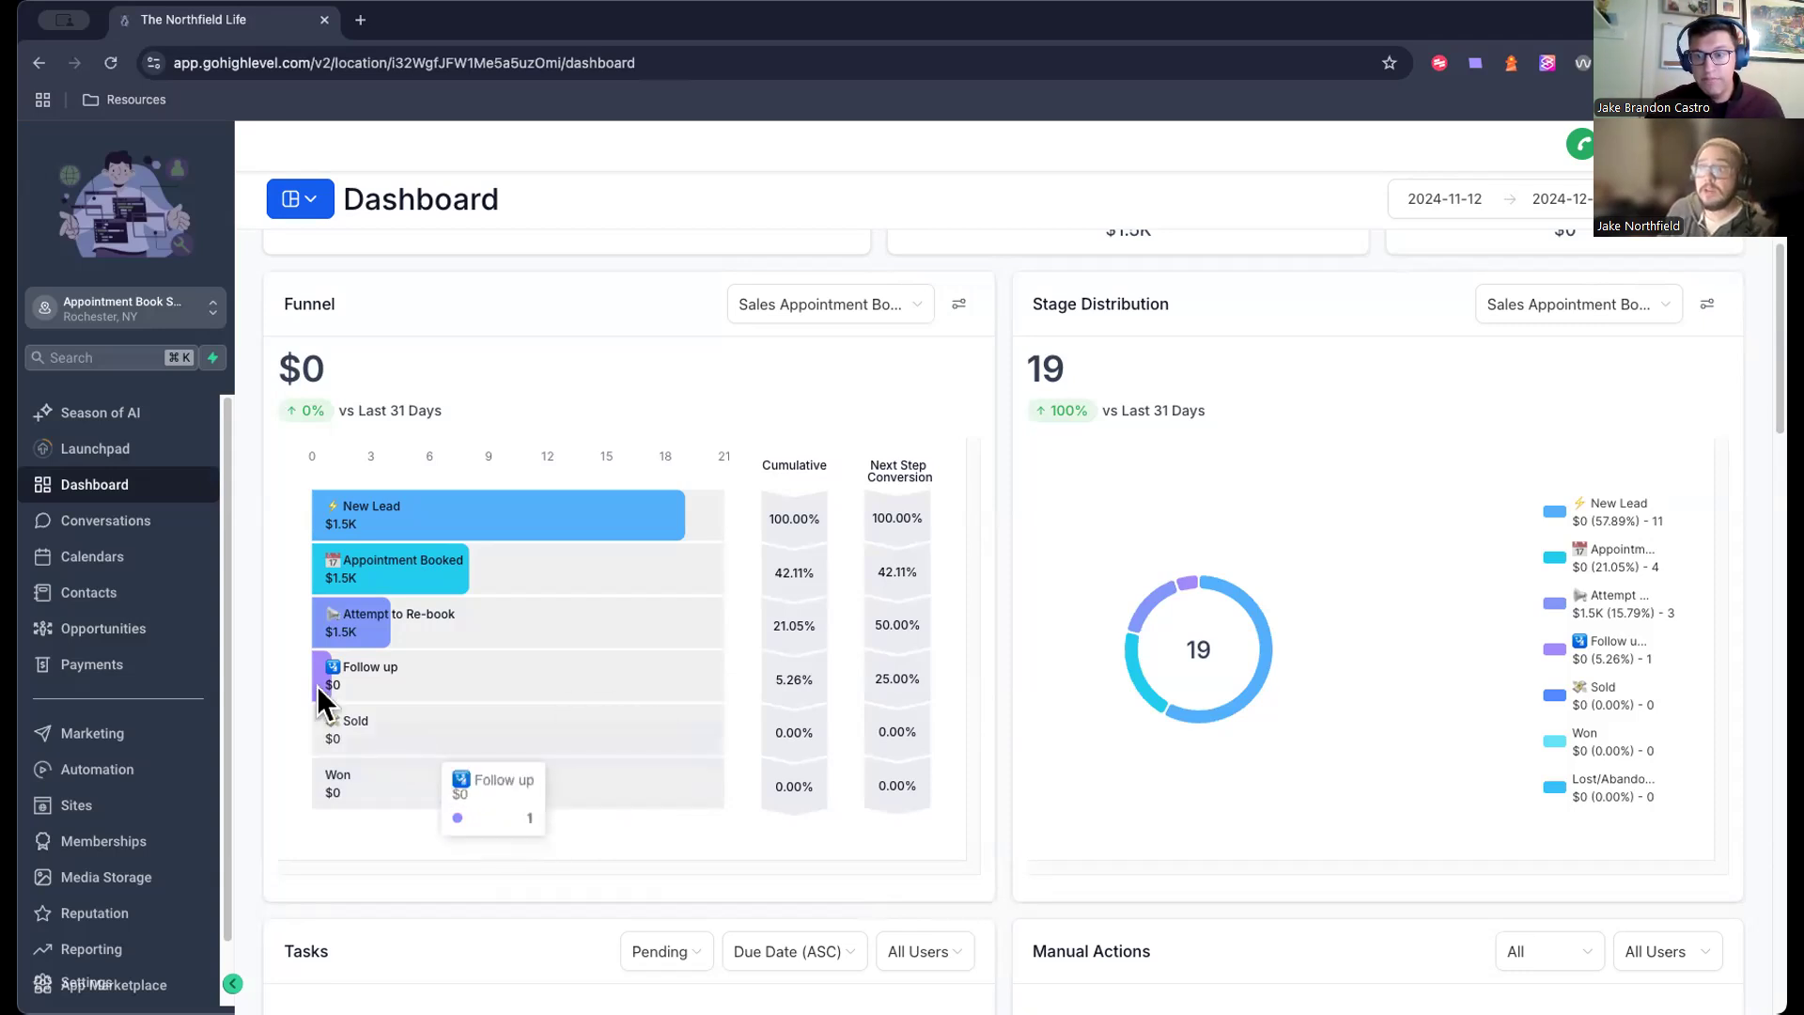
Step: Check the opportunities board, return to the dashboard, and examine the Lead Source Report broken down by source
{"action": "left_click", "coordinate": [159, 632]}
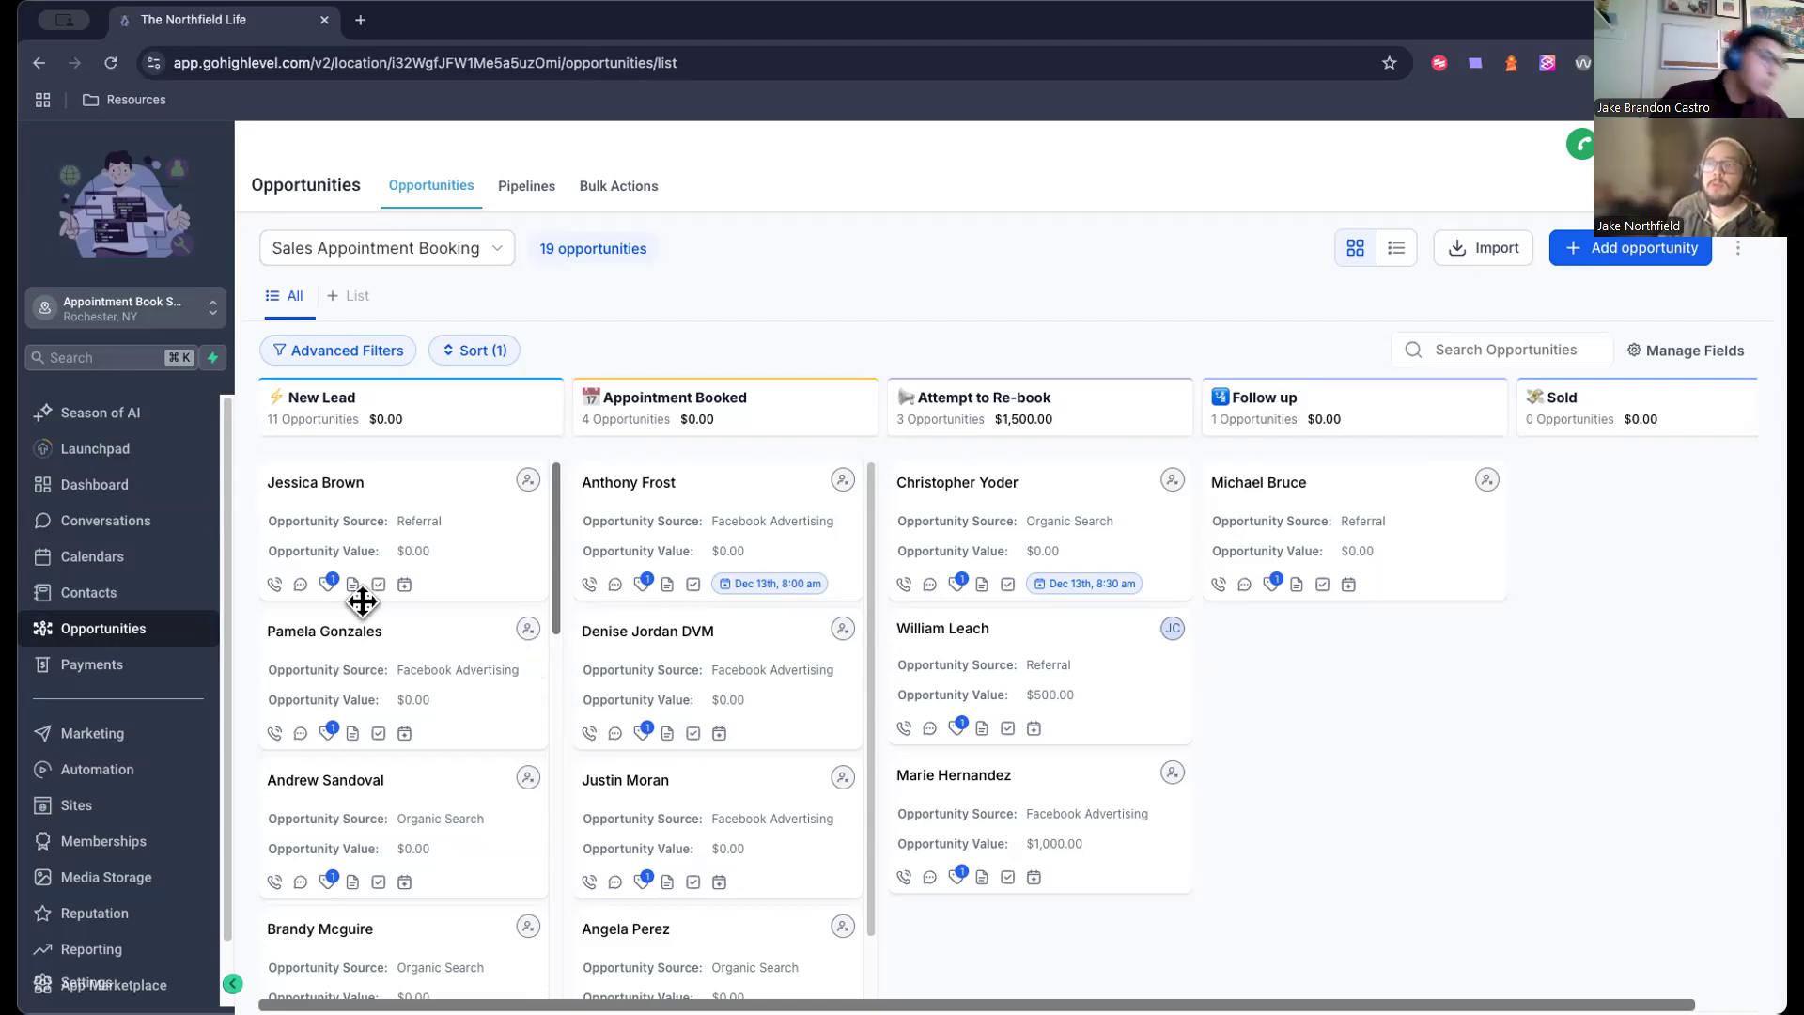
{"action": "left_click", "coordinate": [147, 484]}
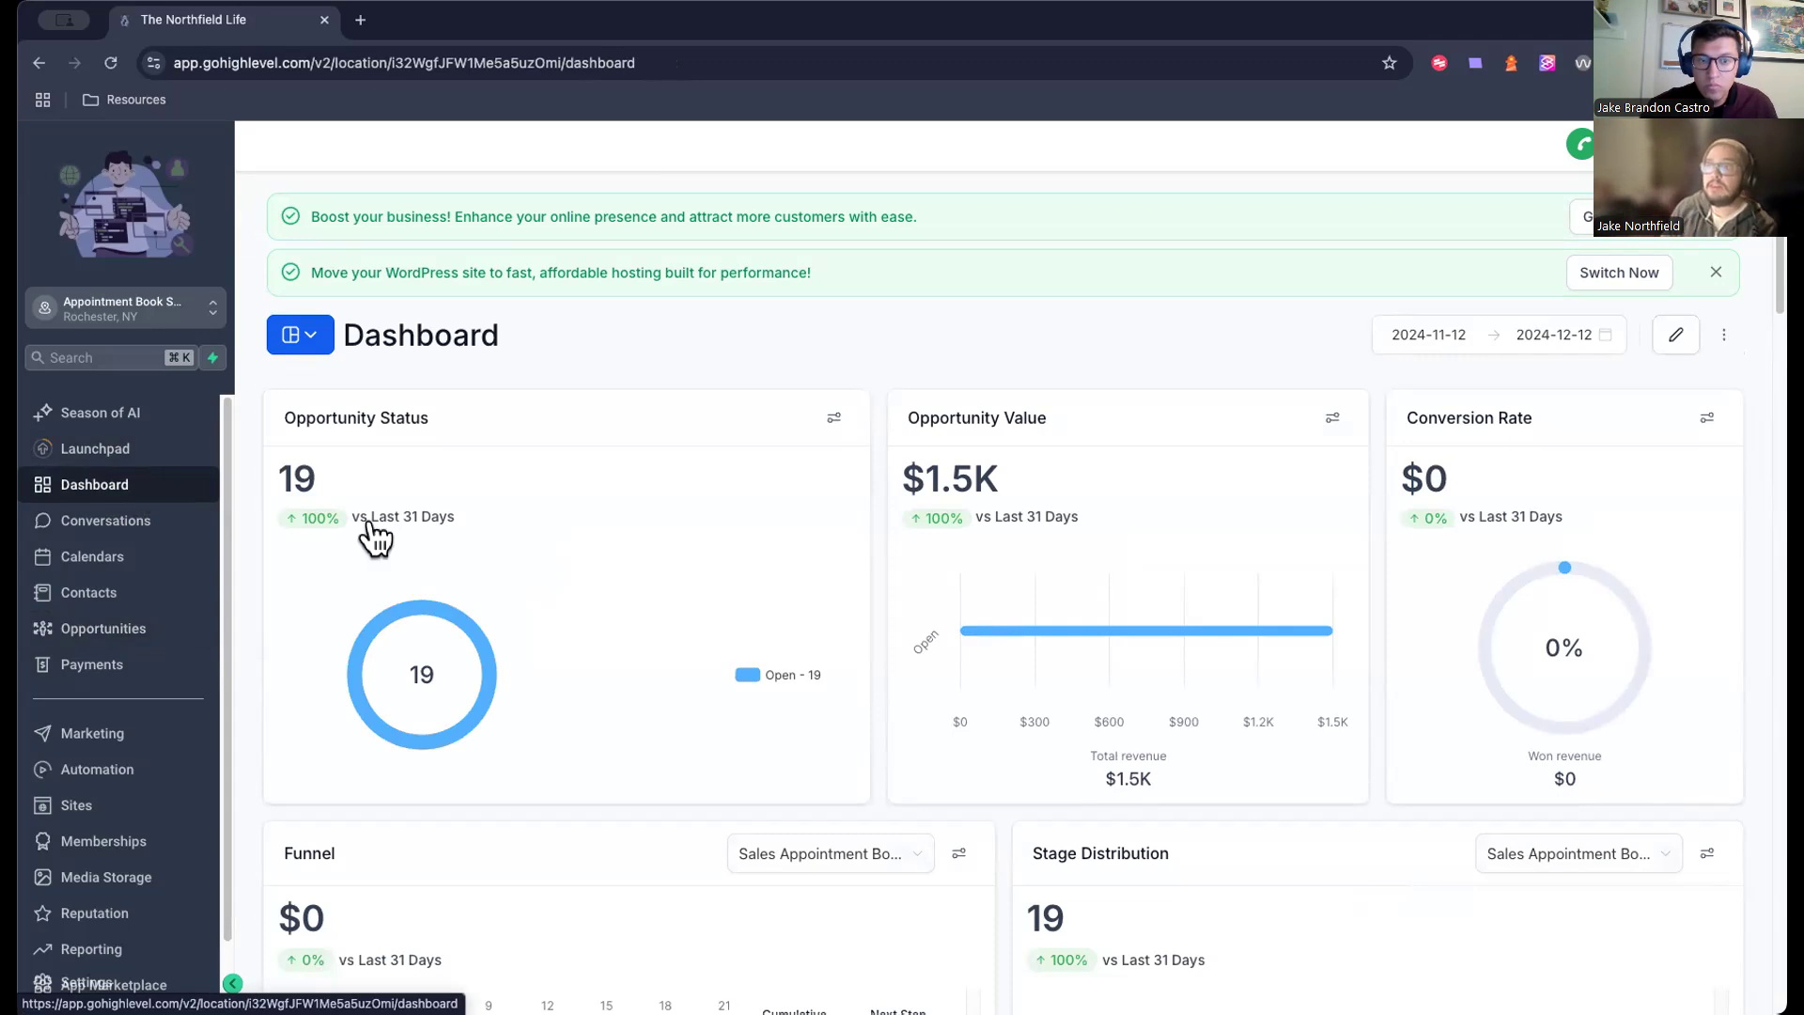
{"action": "scroll", "coordinate": [562, 579], "scroll_direction": "down", "scroll_amount": 2}
{"action": "scroll", "coordinate": [562, 578], "scroll_direction": "down", "scroll_amount": 5}
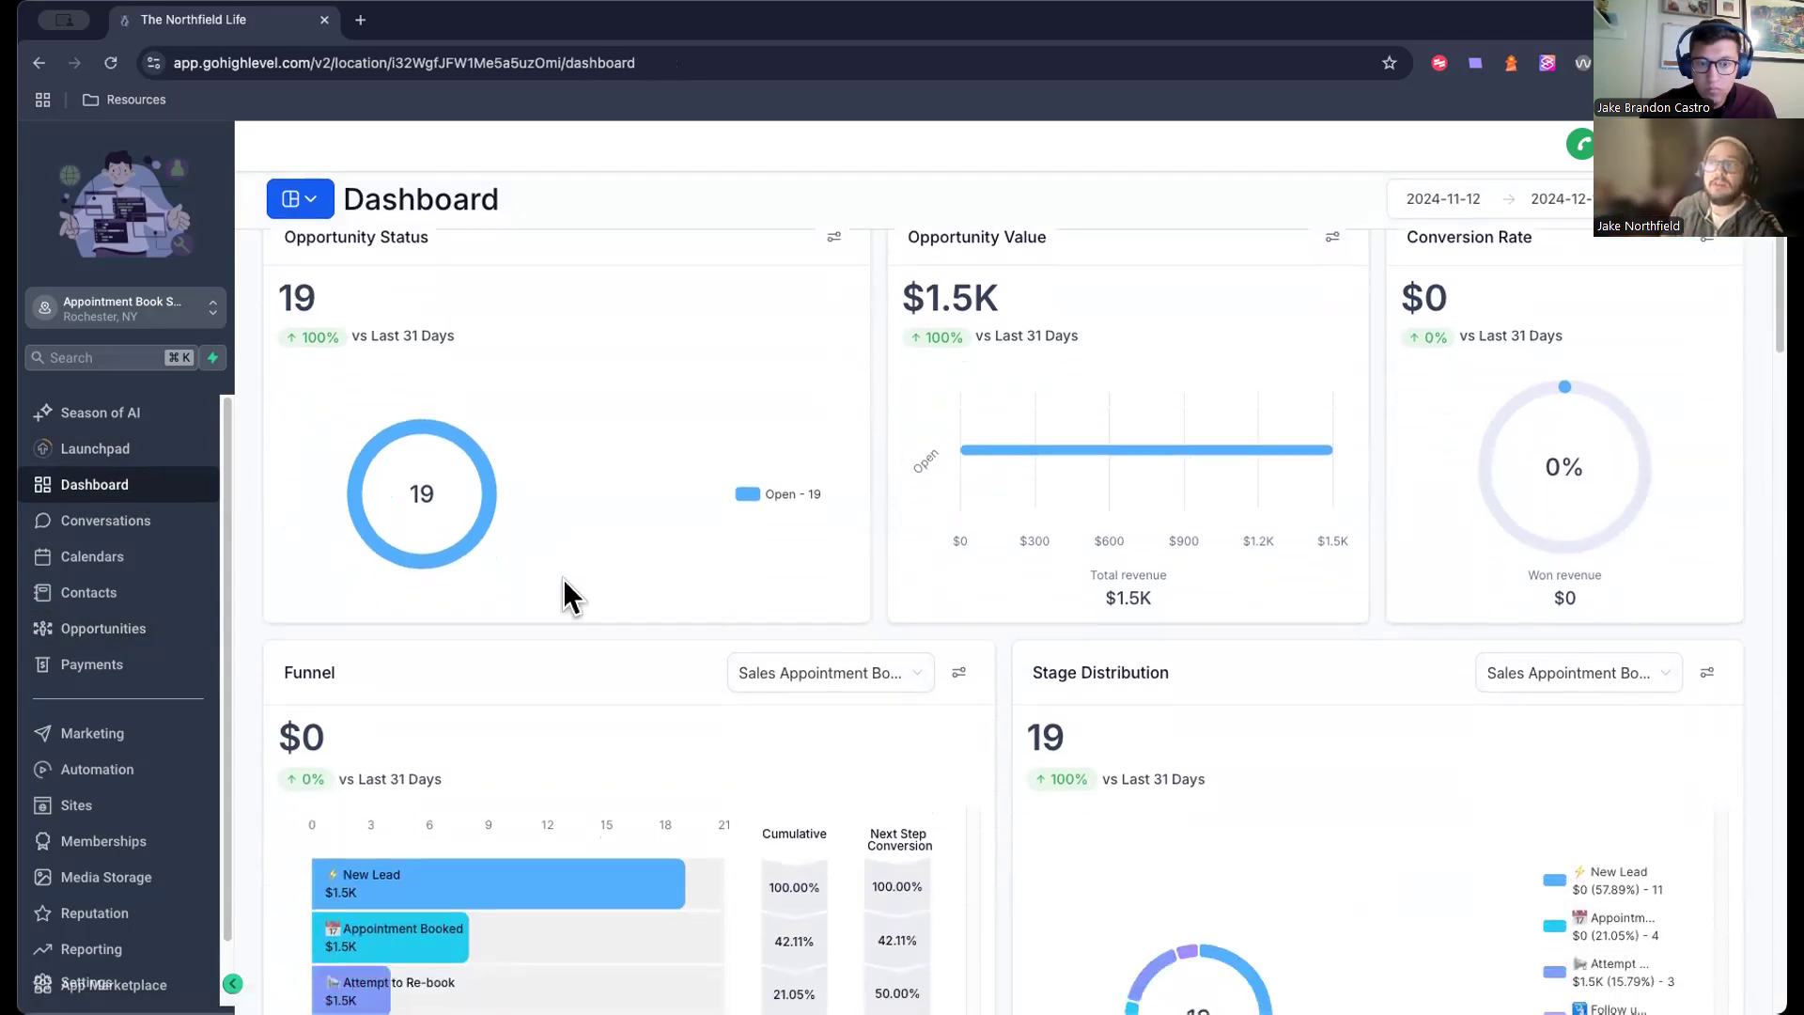
{"action": "scroll", "coordinate": [561, 579], "scroll_direction": "down", "scroll_amount": 3}
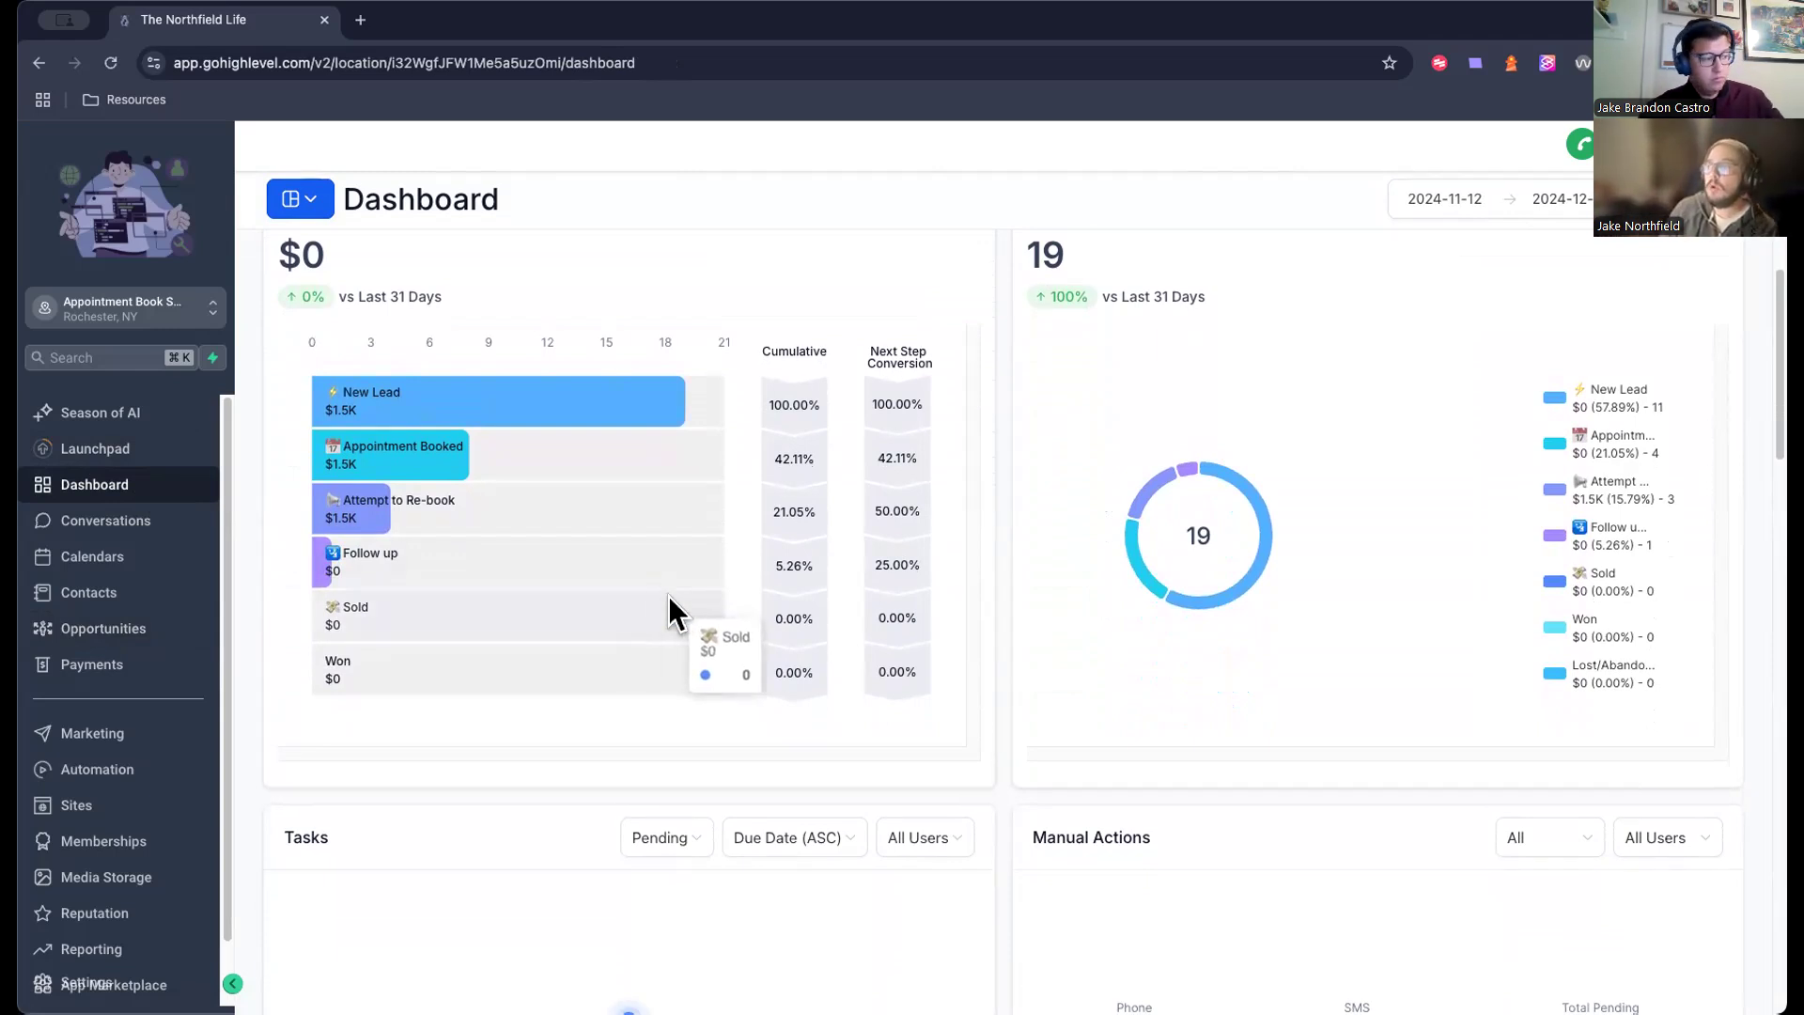
{"action": "scroll", "coordinate": [668, 601], "scroll_direction": "down", "scroll_amount": 6}
{"action": "scroll", "coordinate": [670, 600], "scroll_direction": "down", "scroll_amount": 1}
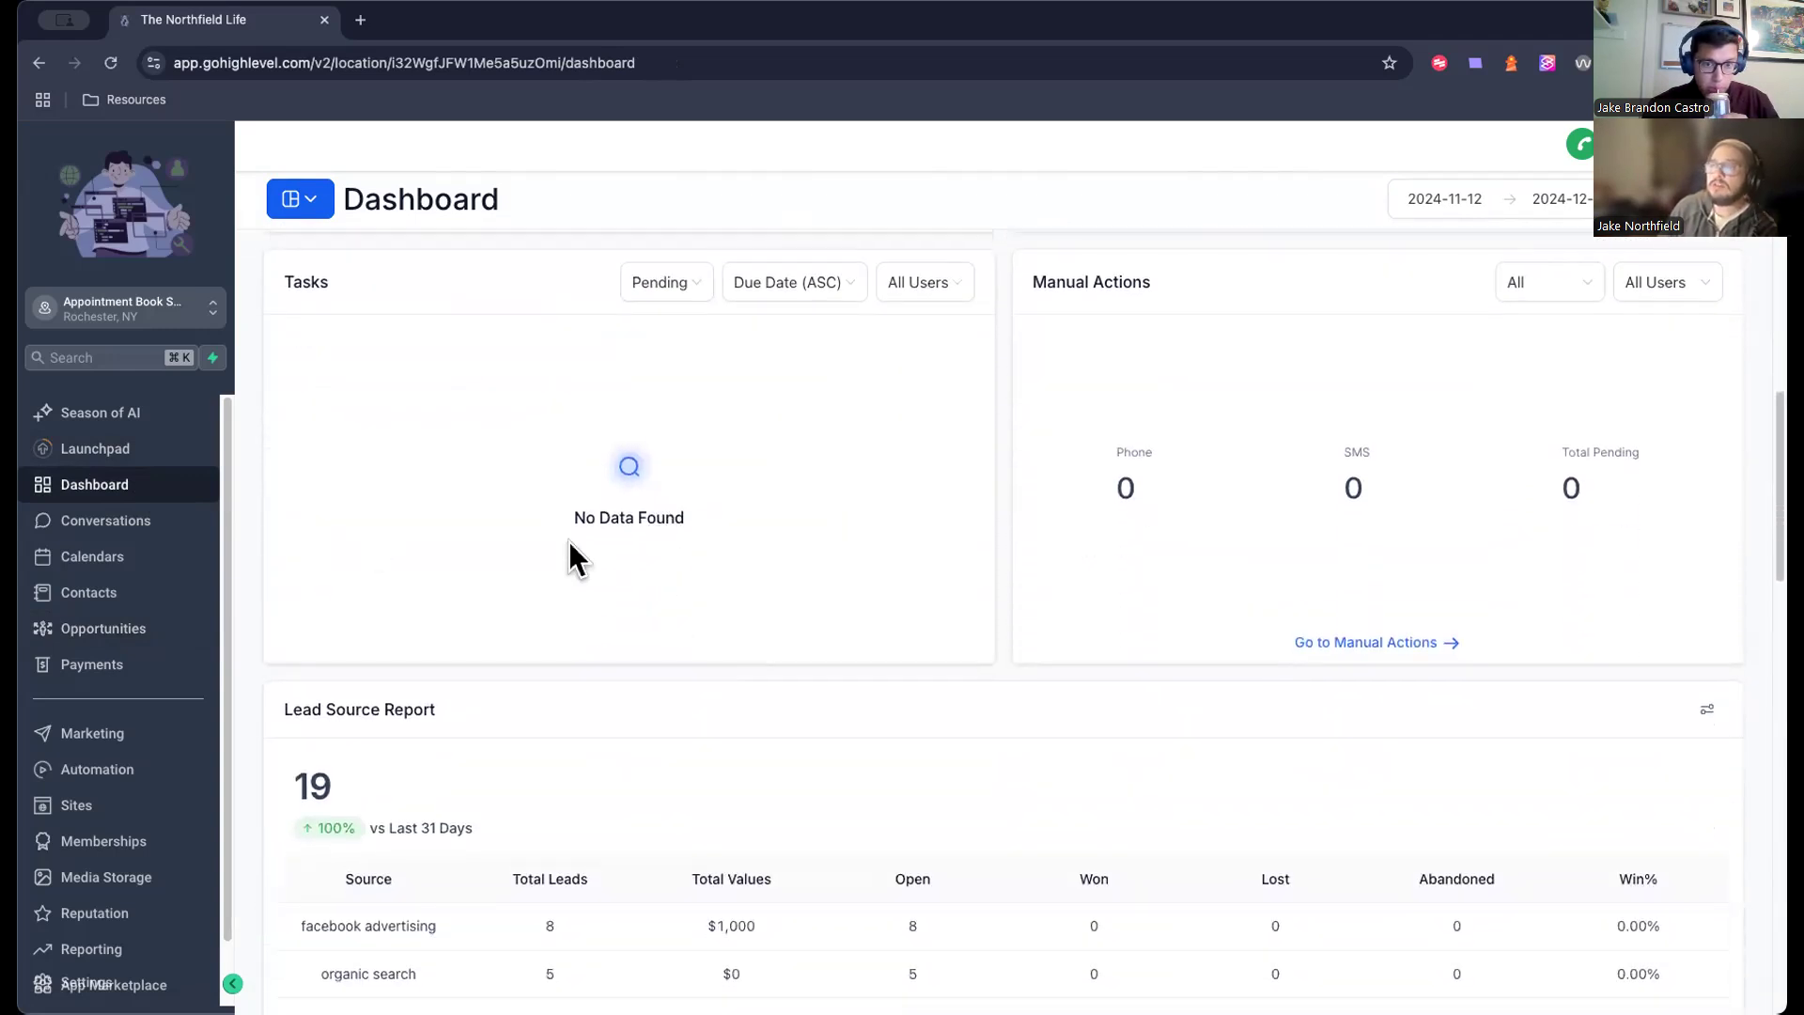
{"action": "scroll", "coordinate": [714, 573], "scroll_direction": "down", "scroll_amount": 5}
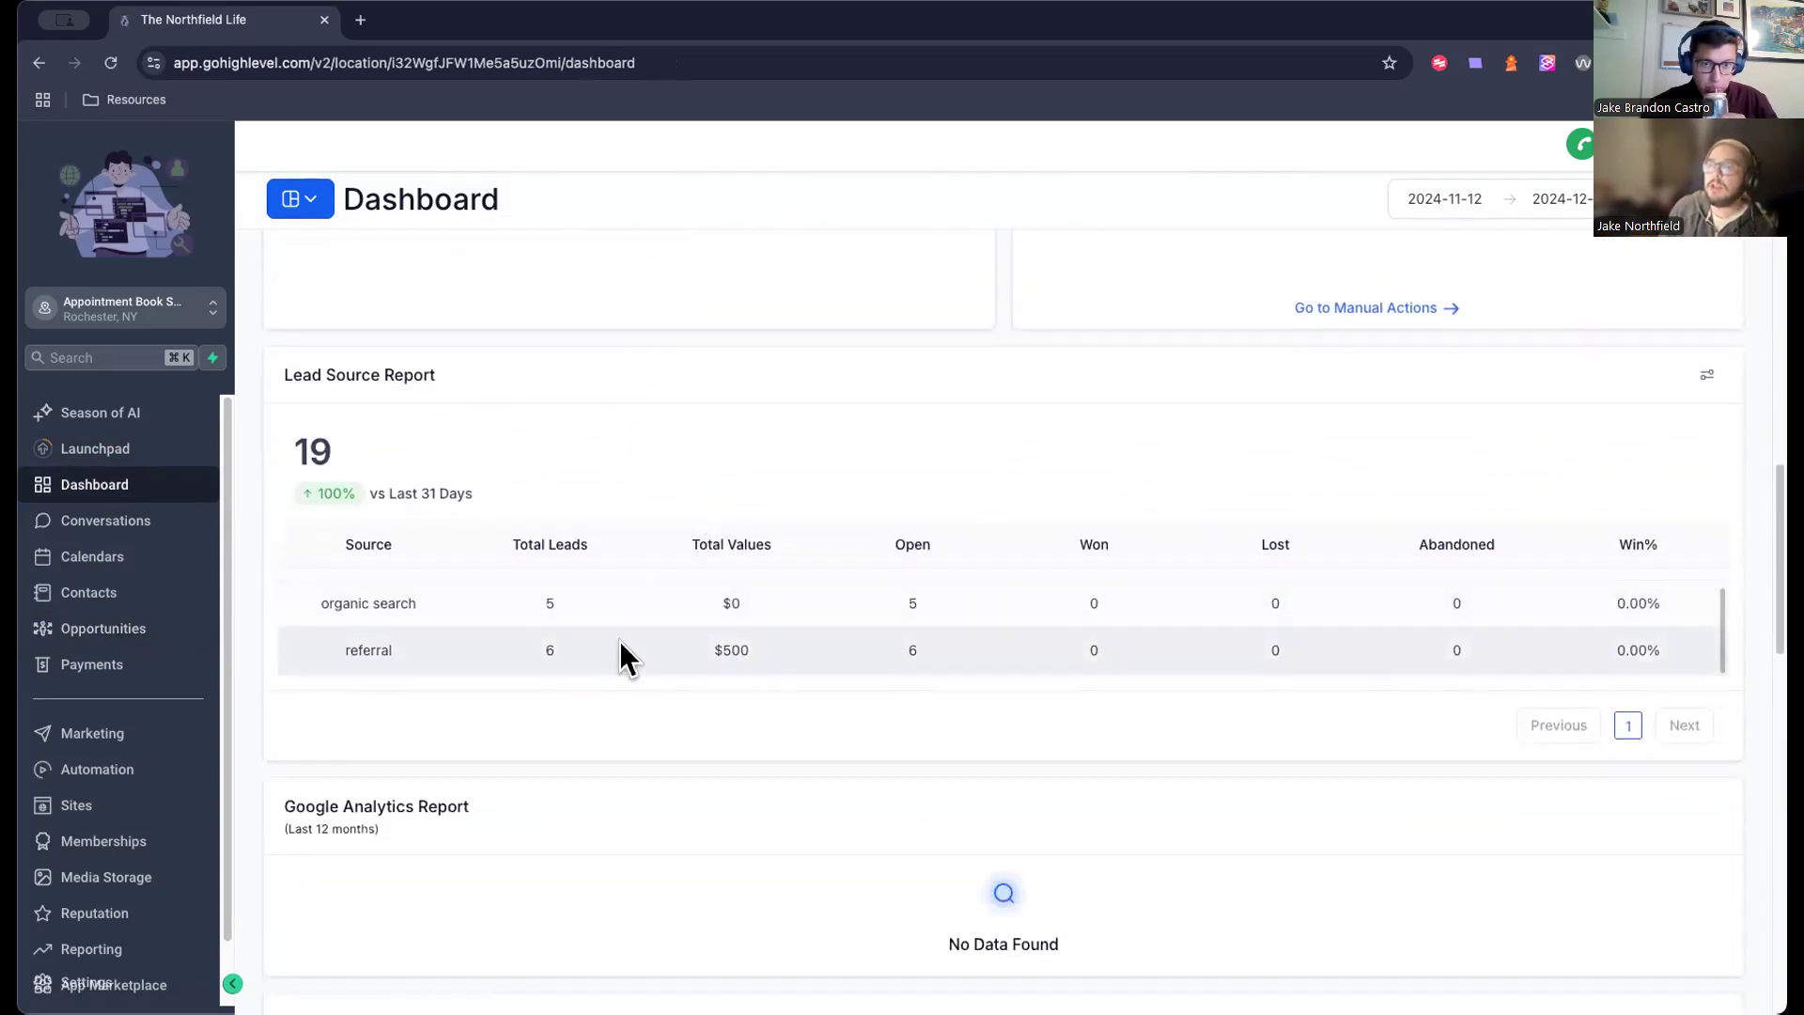
{"action": "scroll", "coordinate": [586, 477], "scroll_direction": "down", "scroll_amount": 1}
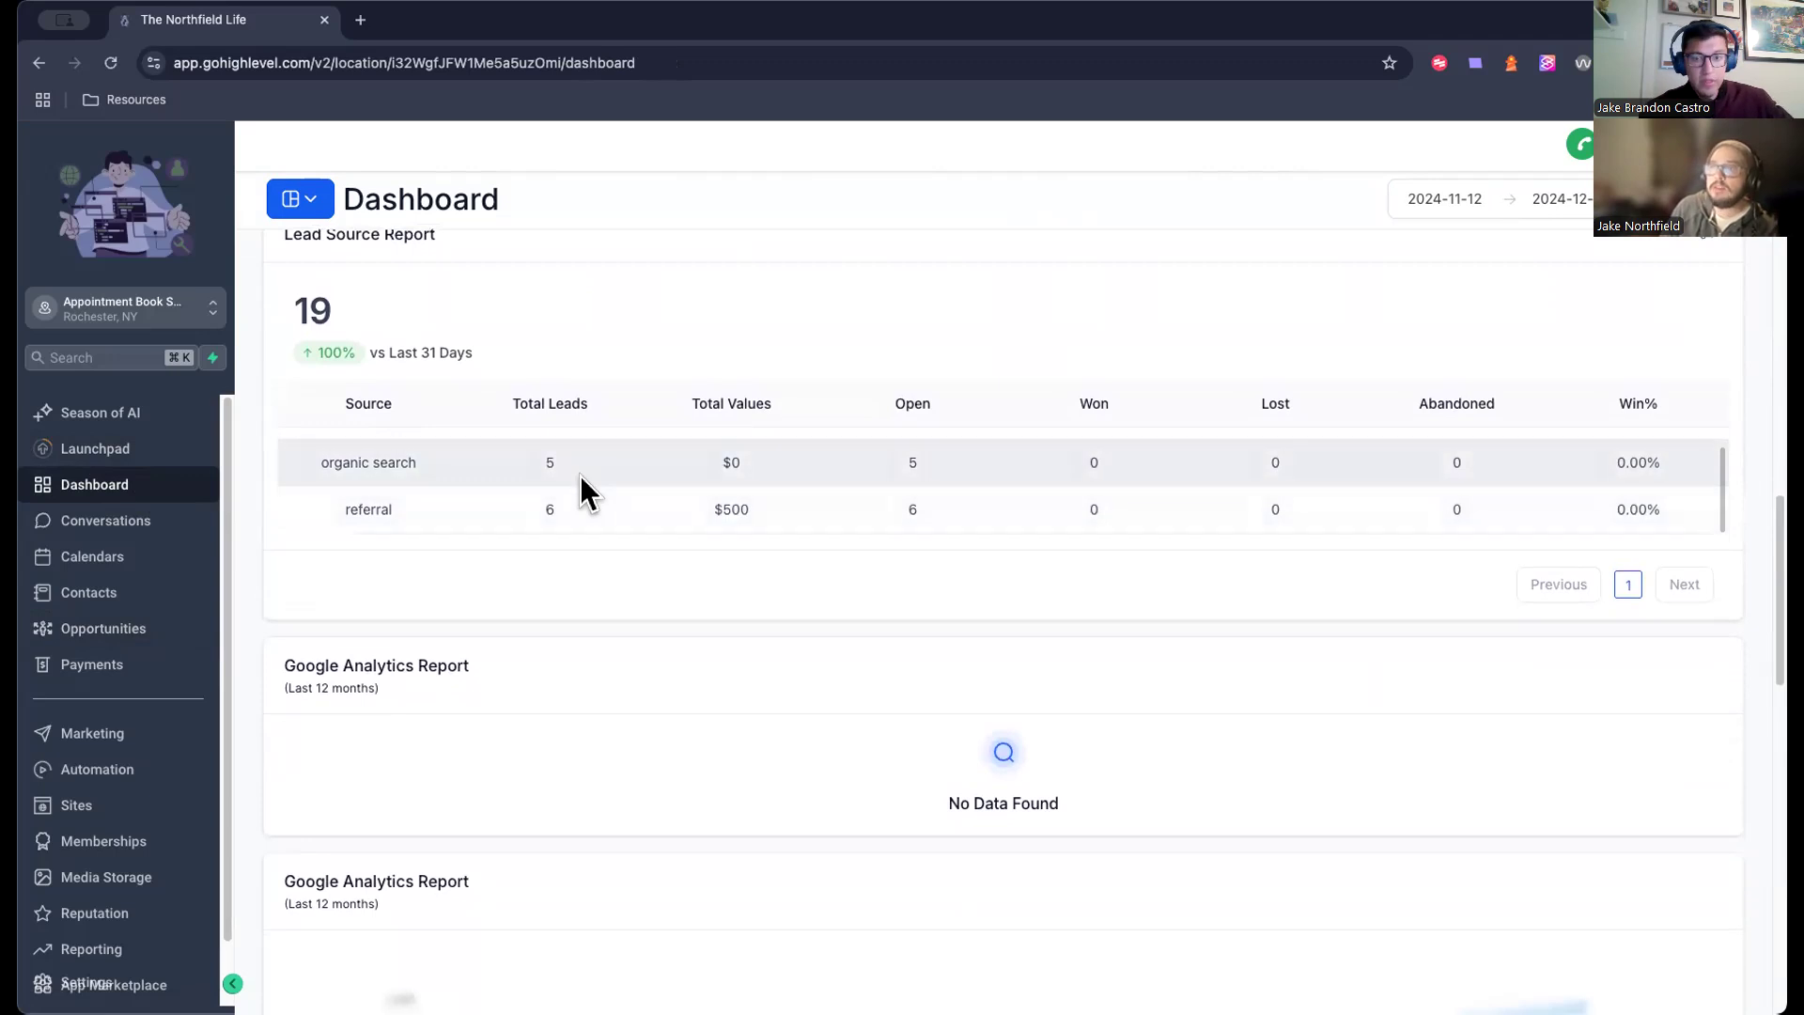
{"action": "scroll", "coordinate": [579, 475], "scroll_direction": "up", "scroll_amount": 1}
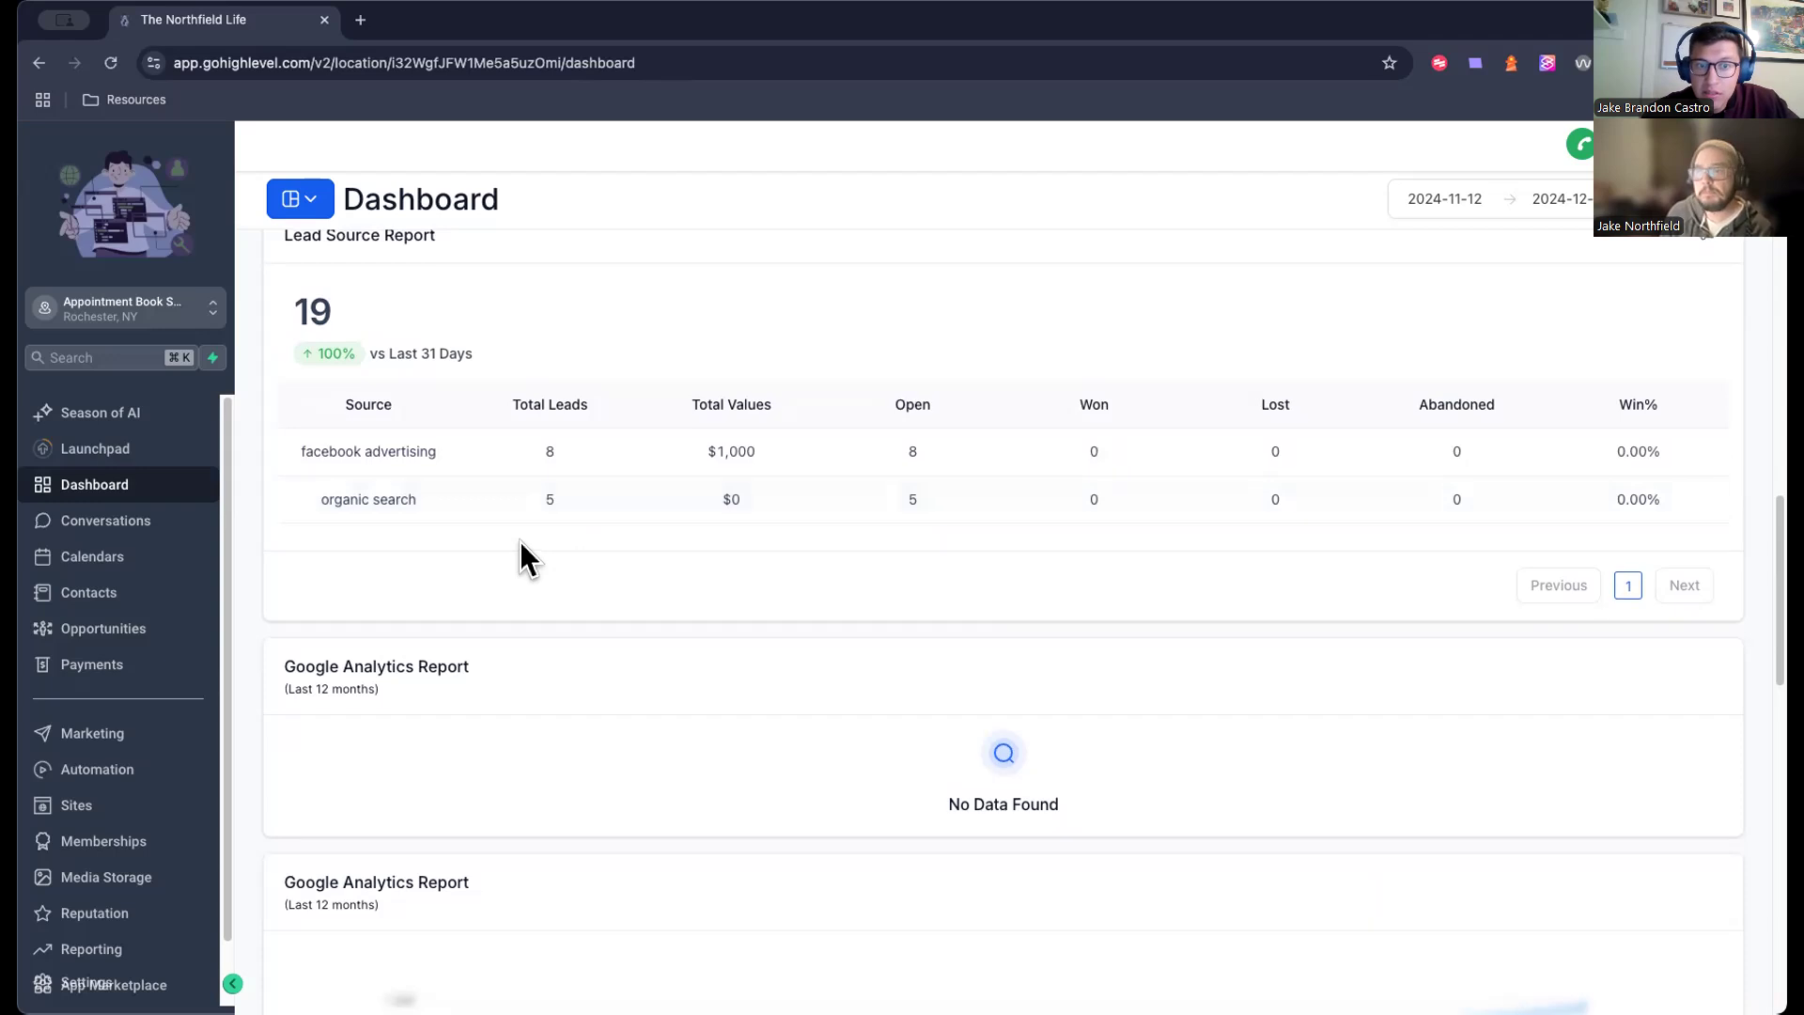
{"action": "scroll", "coordinate": [521, 541], "scroll_direction": "up", "scroll_amount": 1}
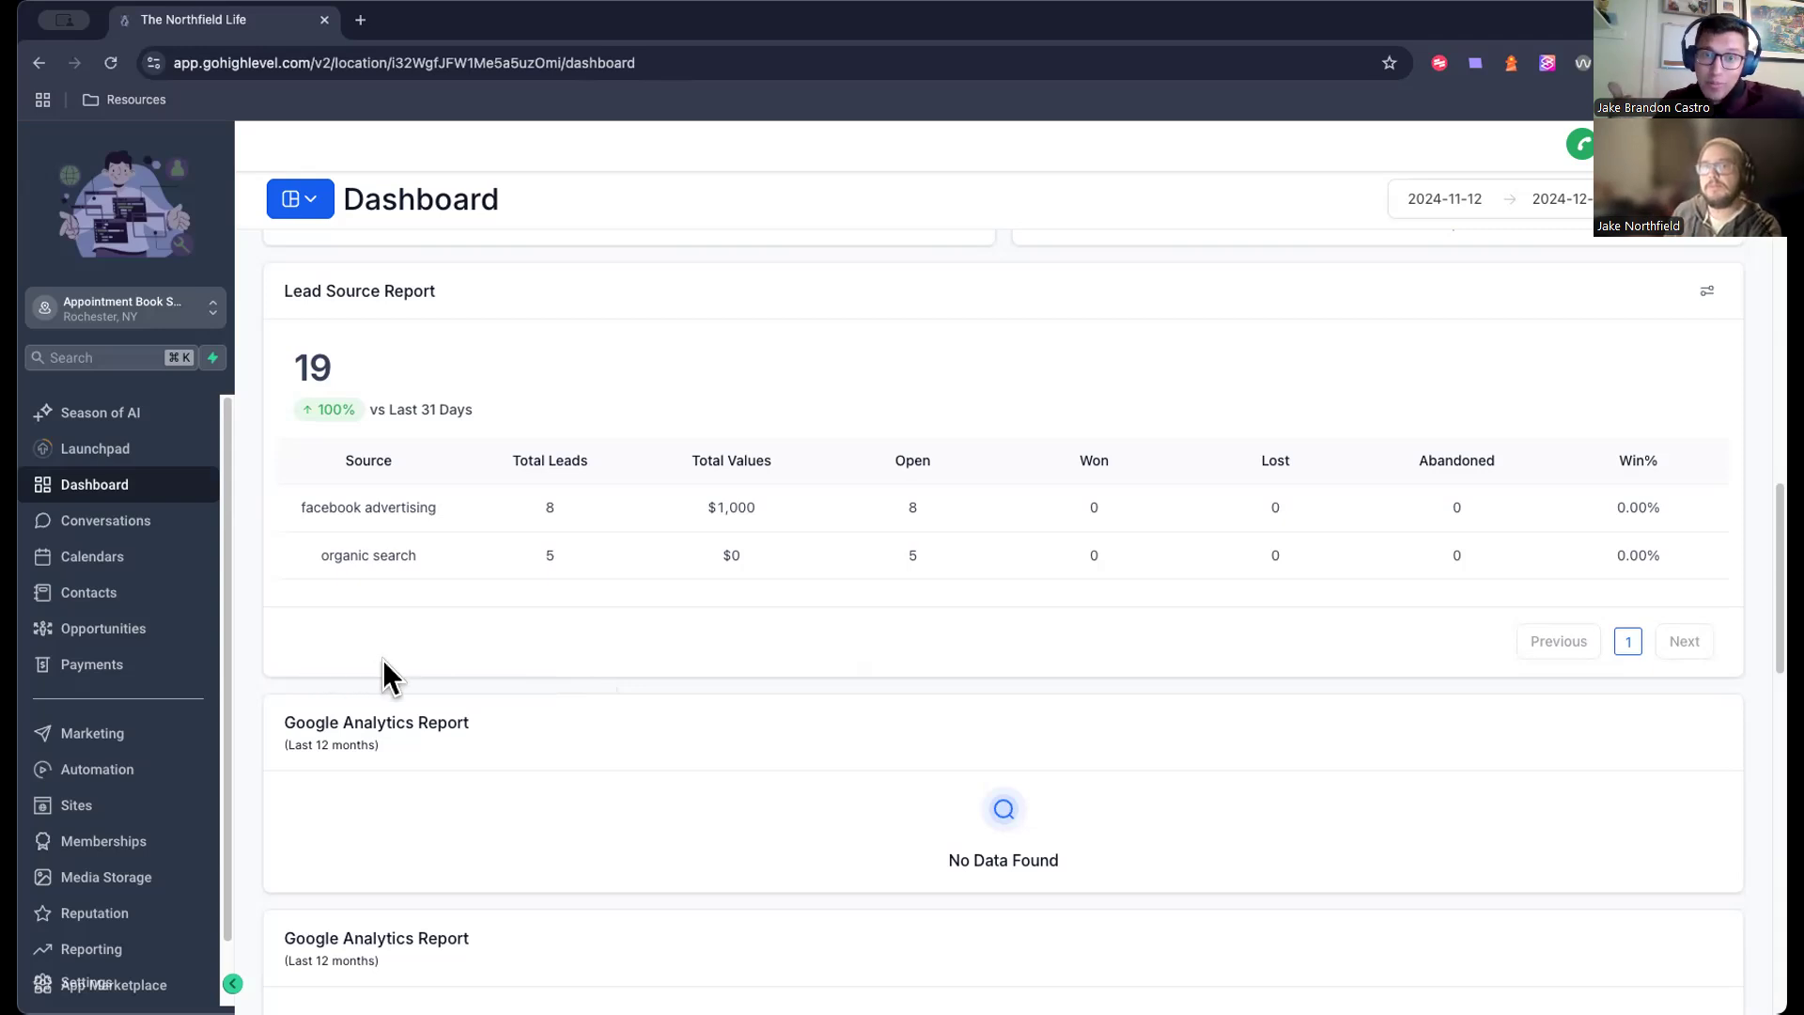
{"action": "scroll", "coordinate": [386, 658], "scroll_direction": "up", "scroll_amount": 1}
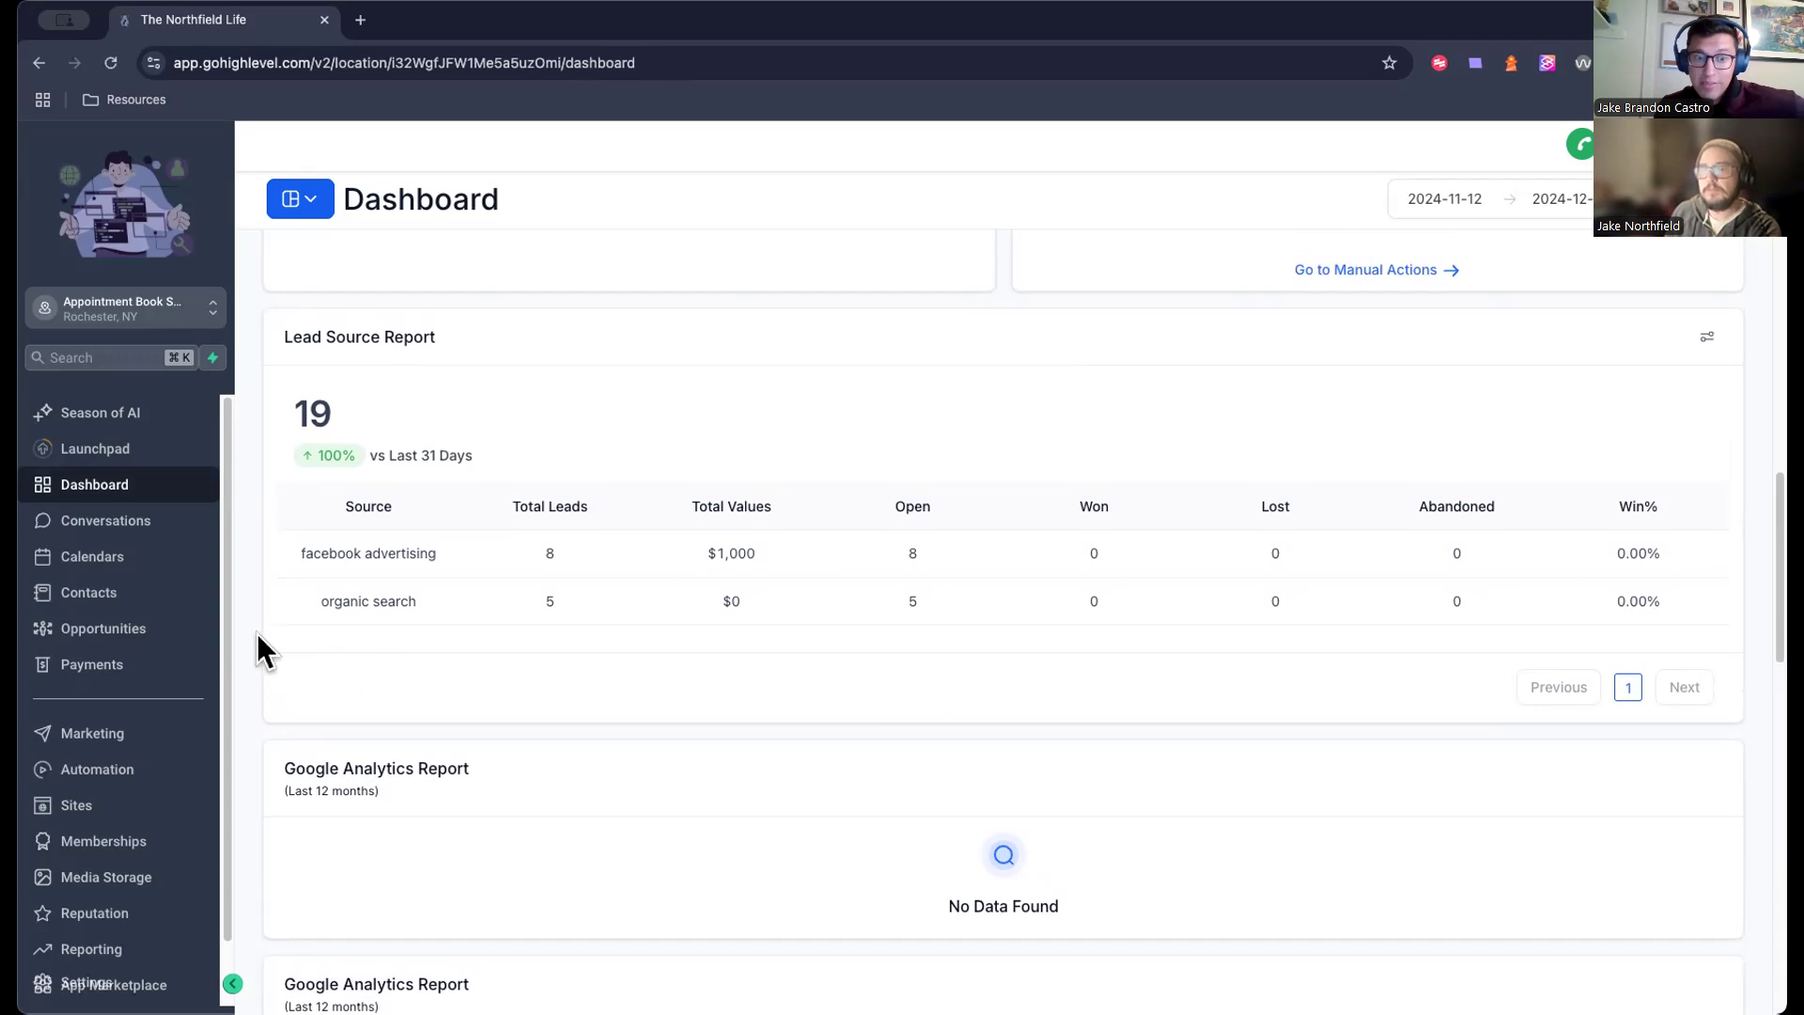
Step: On the opportunities board, move the Follow up opportunity to the Sold stage and mark it as won
{"action": "left_click", "coordinate": [144, 632]}
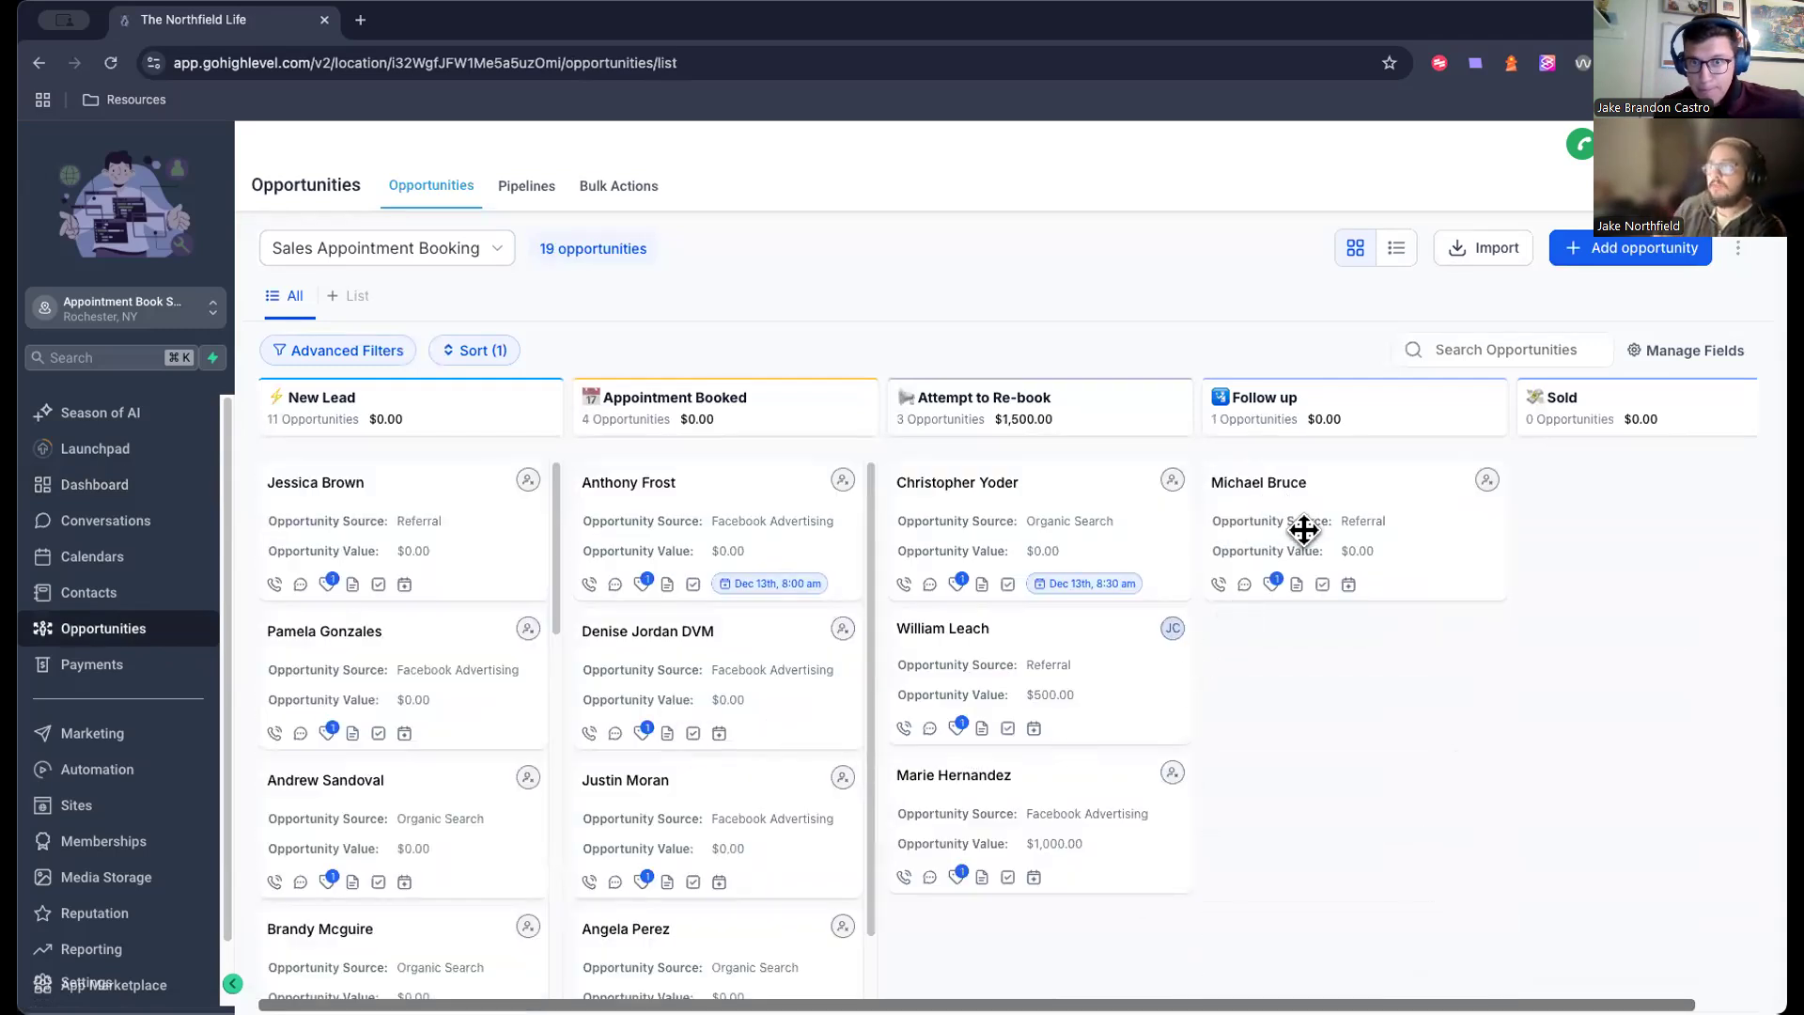
{"action": "left_click_drag", "start_coordinate": [1300, 531], "coordinate": [1598, 499]}
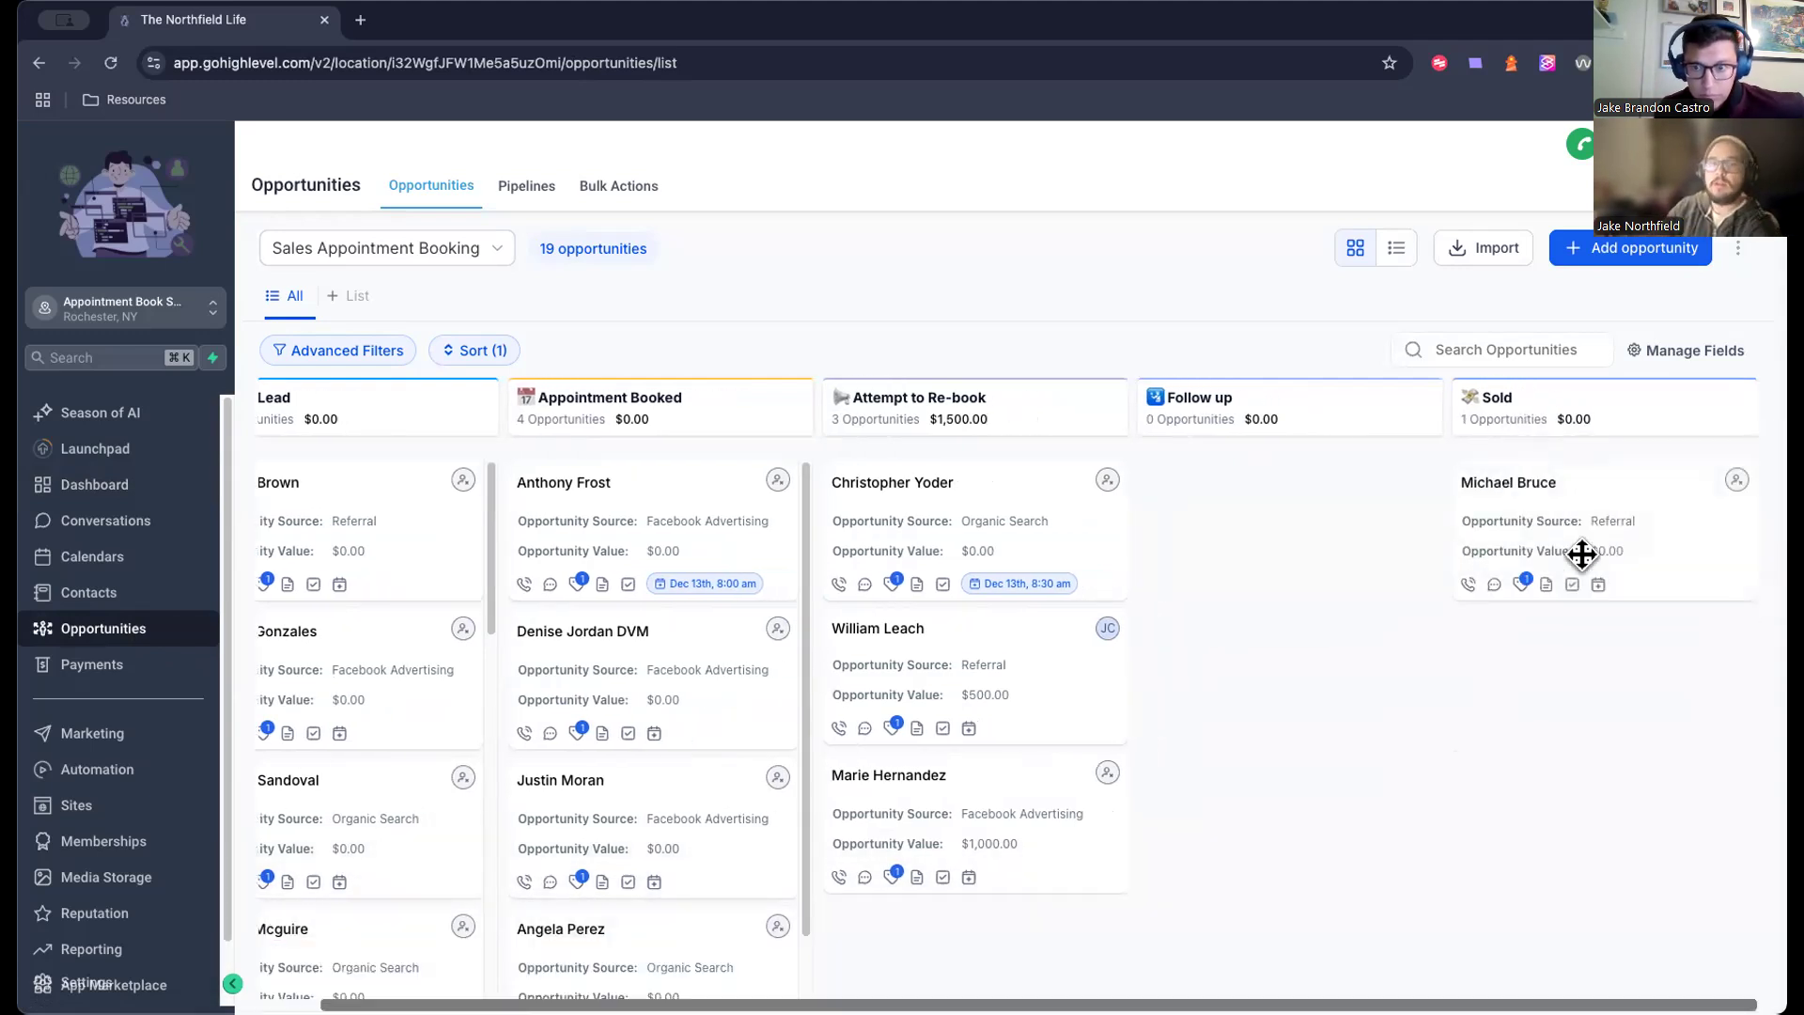
{"action": "left_click_drag", "start_coordinate": [1576, 510], "coordinate": [1424, 965]}
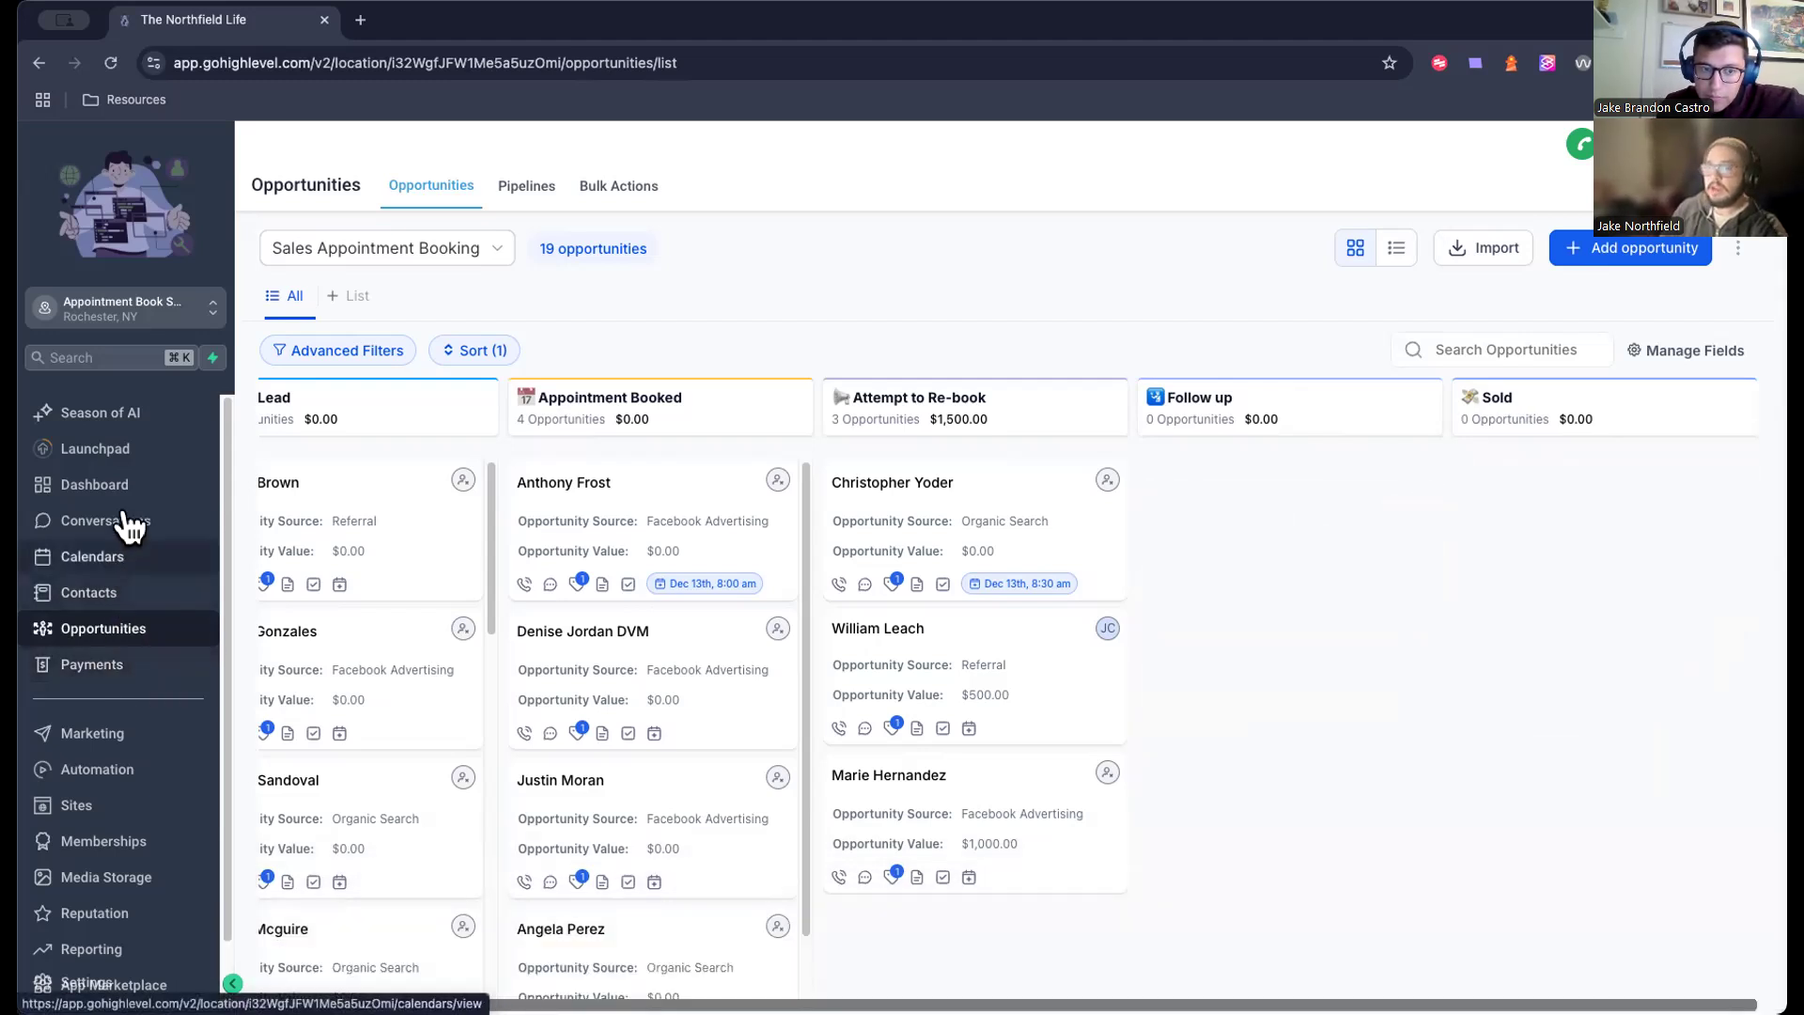
Step: Review the dashboard's funnel and the referral row of the Lead Source Report for the won opportunity
{"action": "left_click", "coordinate": [148, 490]}
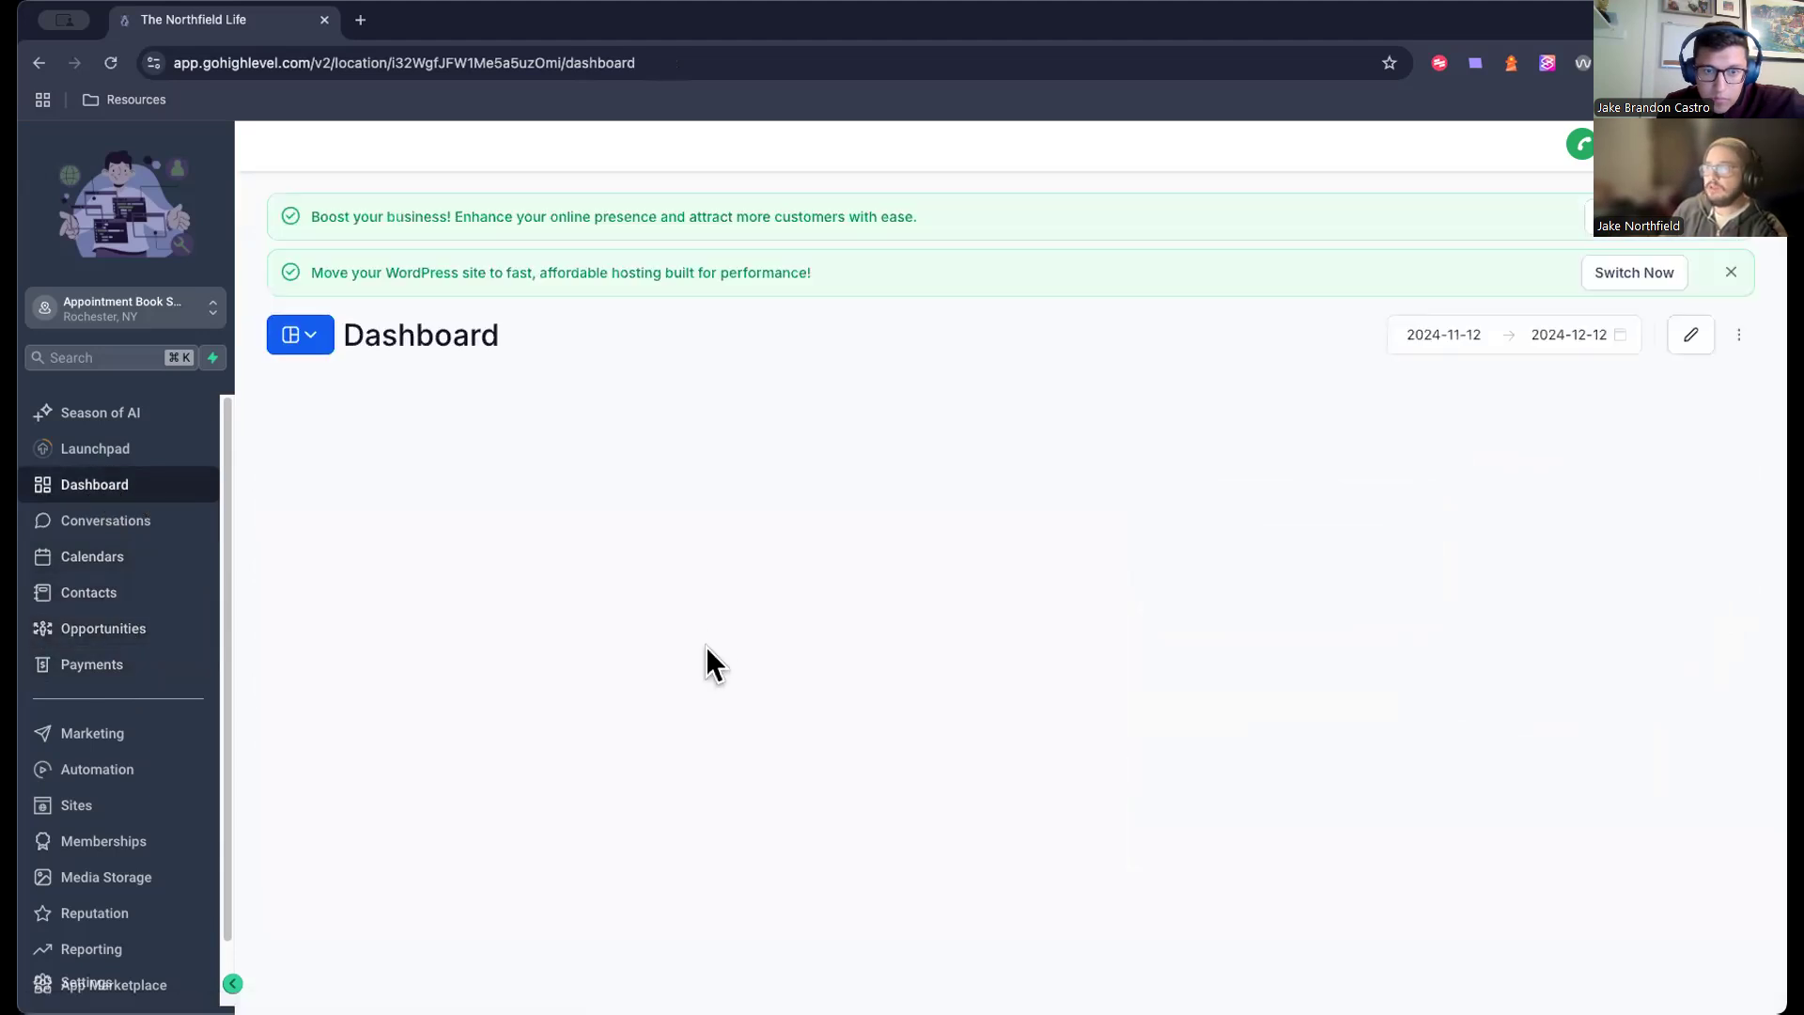
{"action": "scroll", "coordinate": [698, 655], "scroll_direction": "down", "scroll_amount": 8}
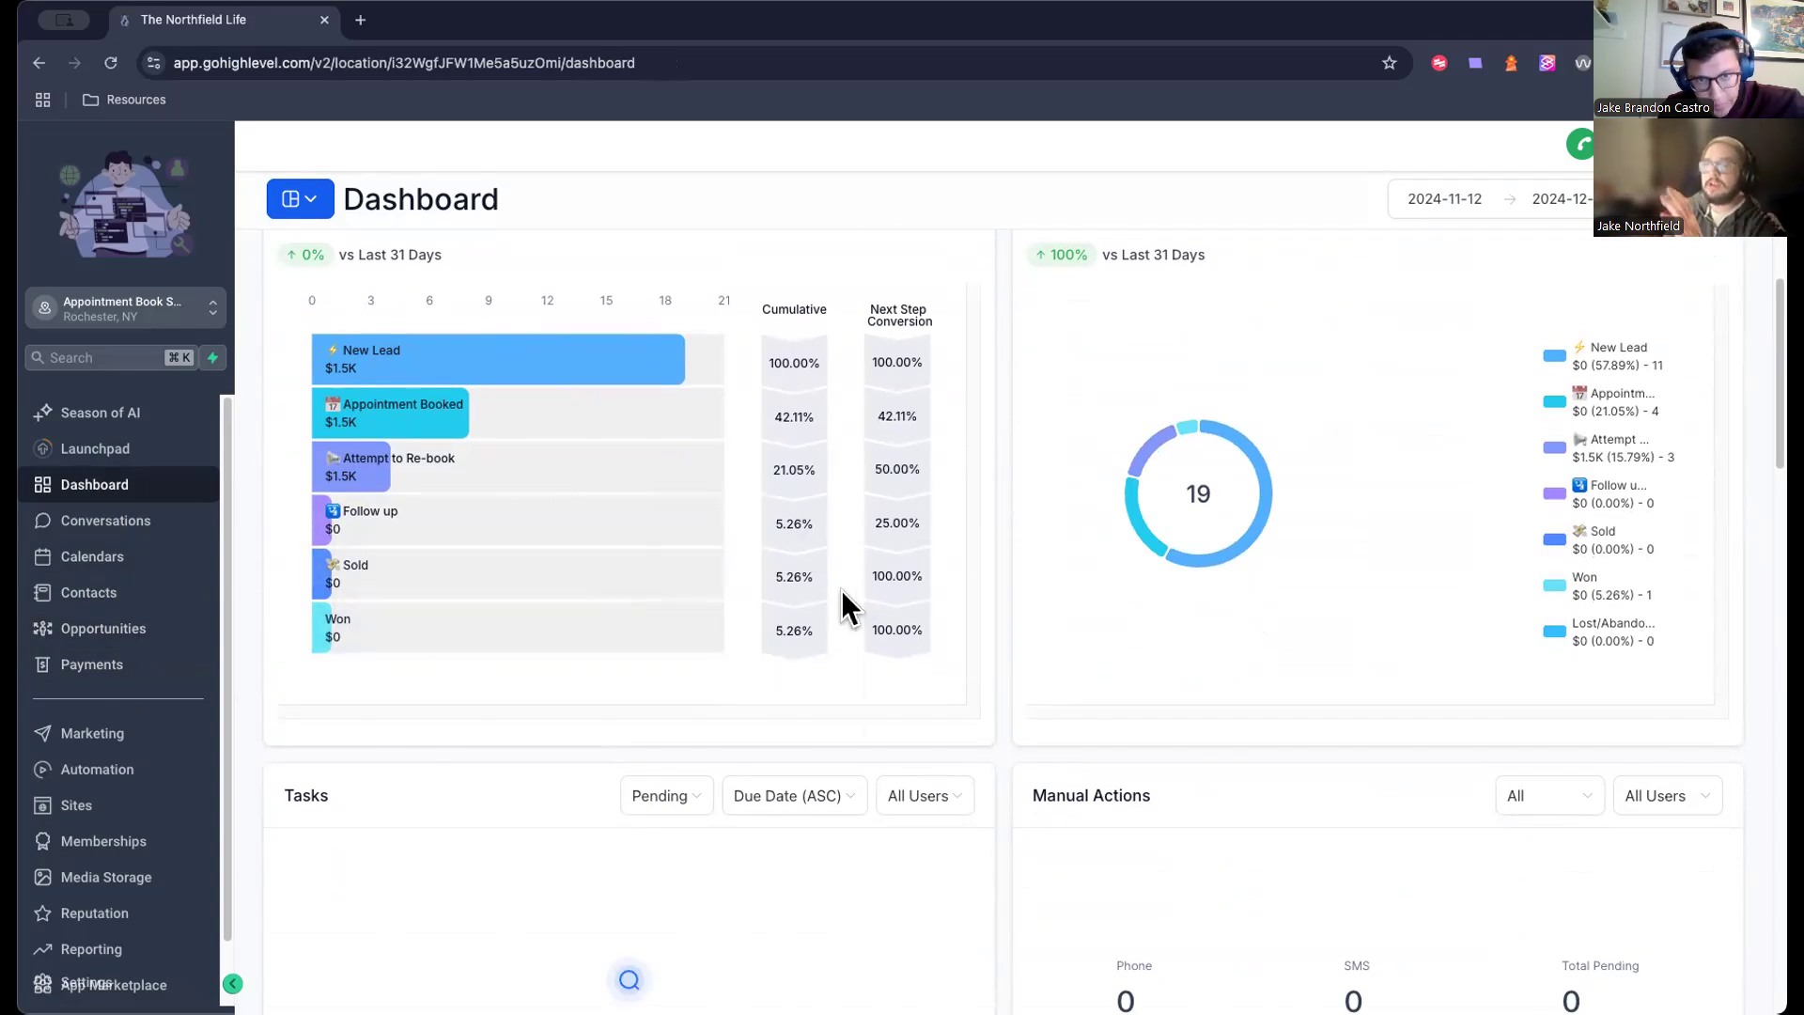
{"action": "scroll", "coordinate": [826, 625], "scroll_direction": "down", "scroll_amount": 8}
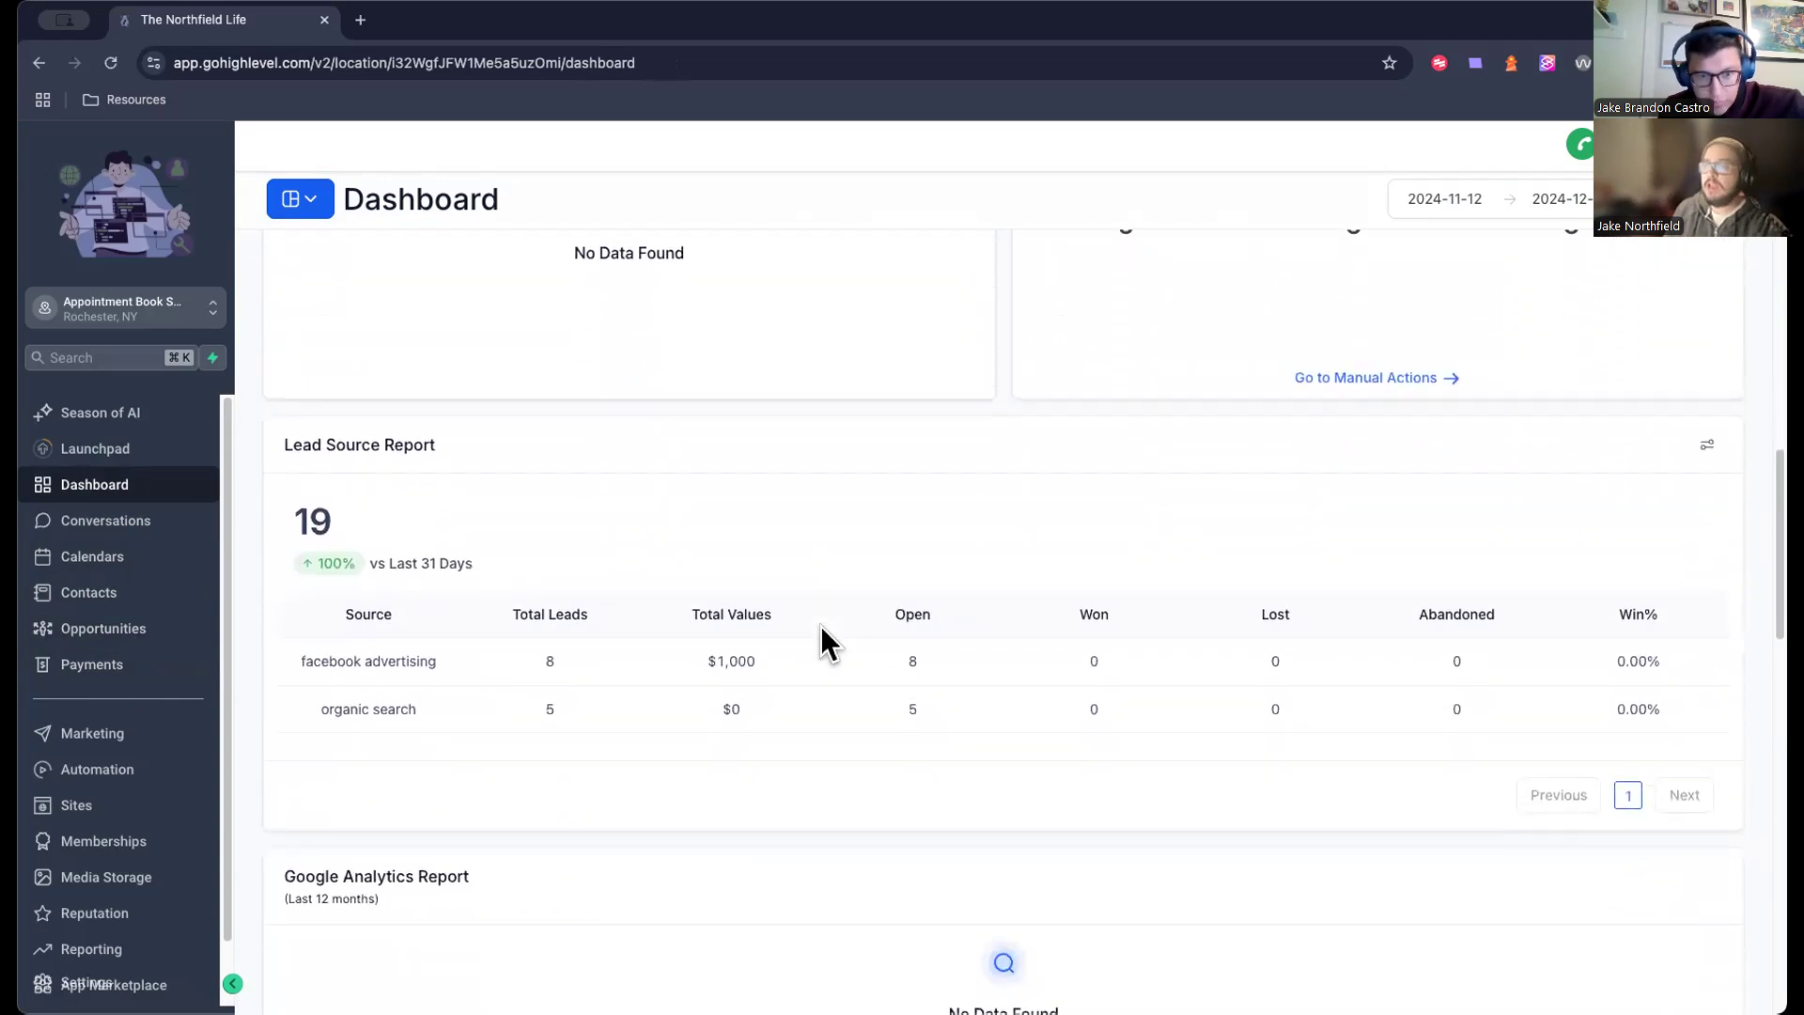
{"action": "scroll", "coordinate": [821, 626], "scroll_direction": "down", "scroll_amount": 1}
{"action": "scroll", "coordinate": [1415, 625], "scroll_direction": "down", "scroll_amount": 2}
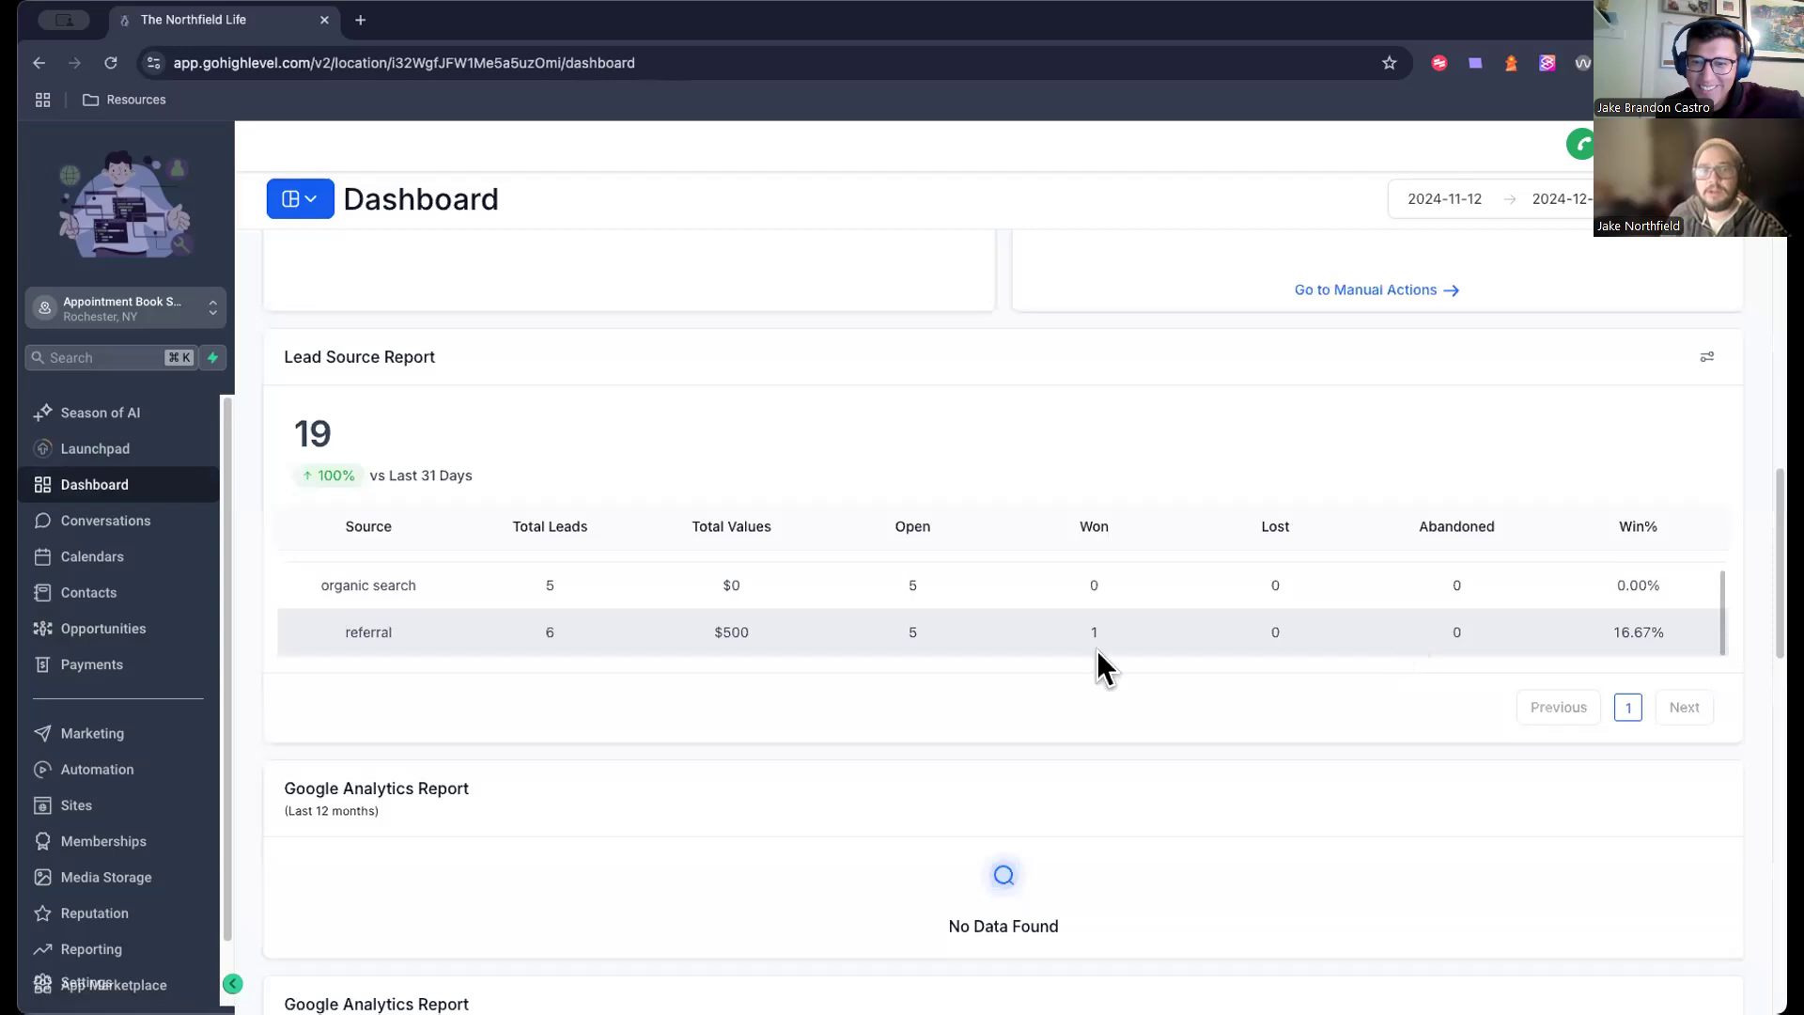
Step: Open the workflow "1. Keyword Workflow Setup & Automated Appointment Booking" from the Appointment Booking automation folder
{"action": "left_click", "coordinate": [117, 770]}
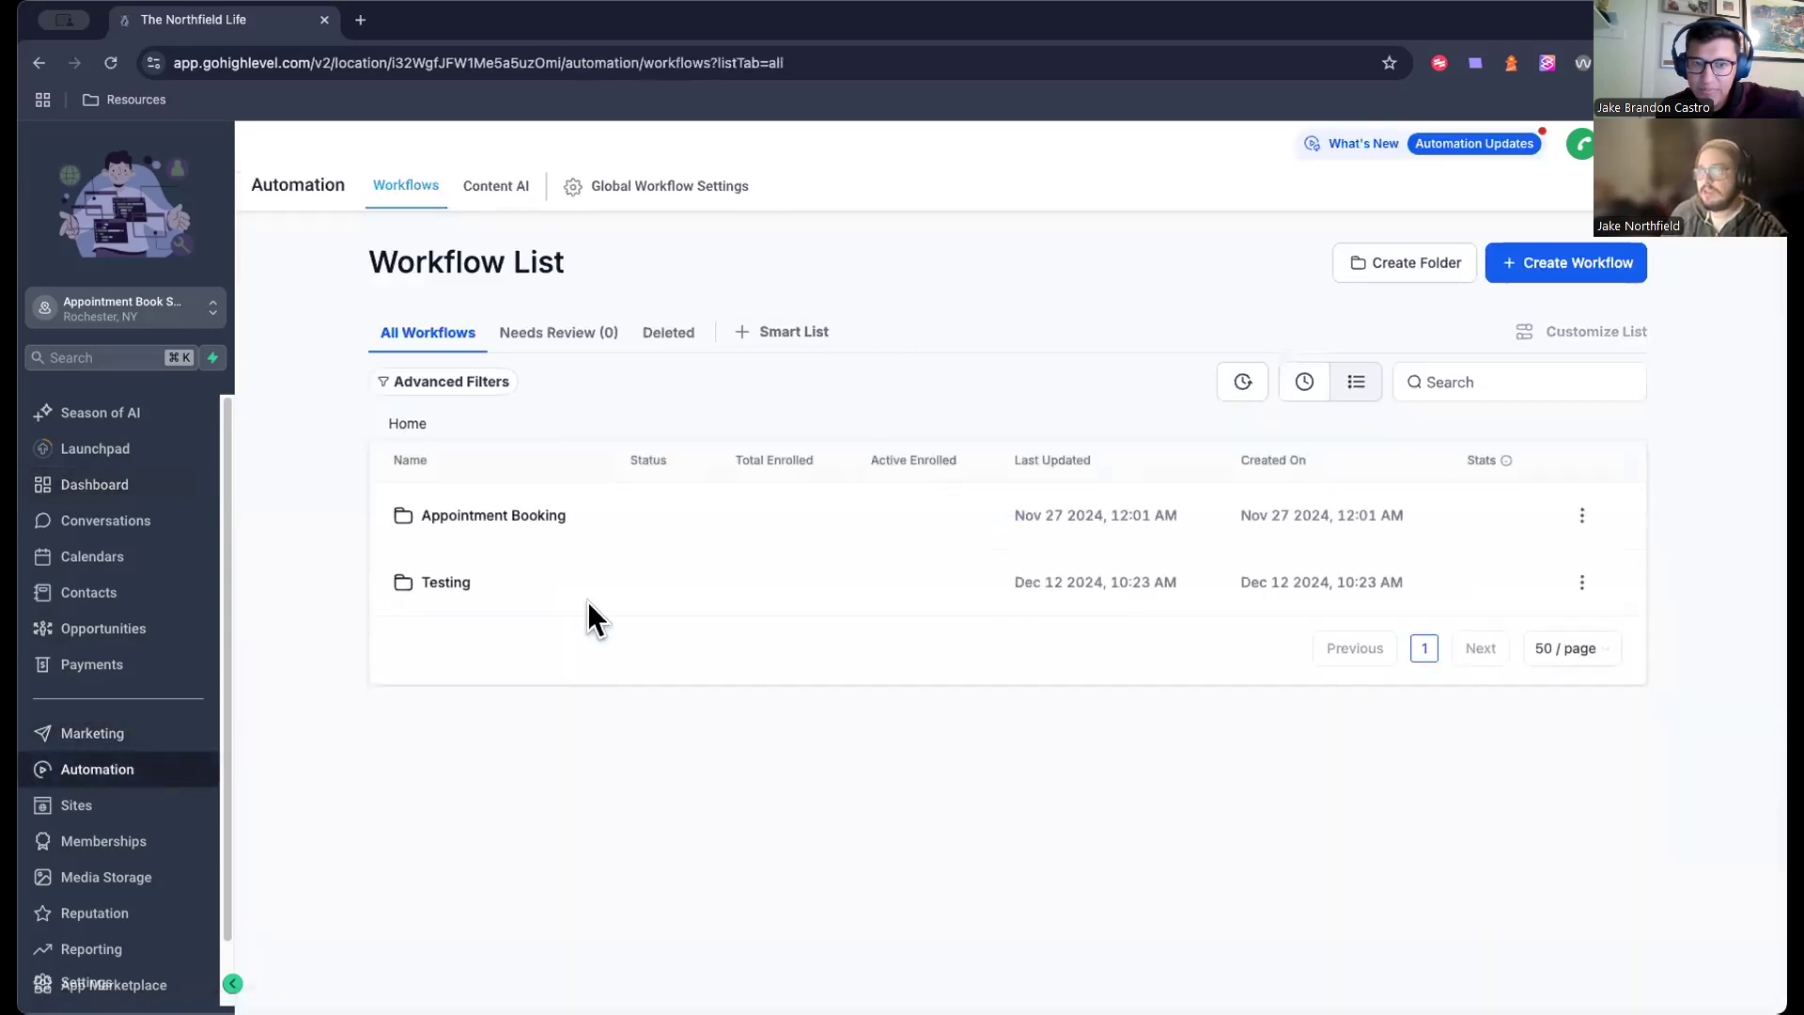
{"action": "left_click", "coordinate": [504, 515]}
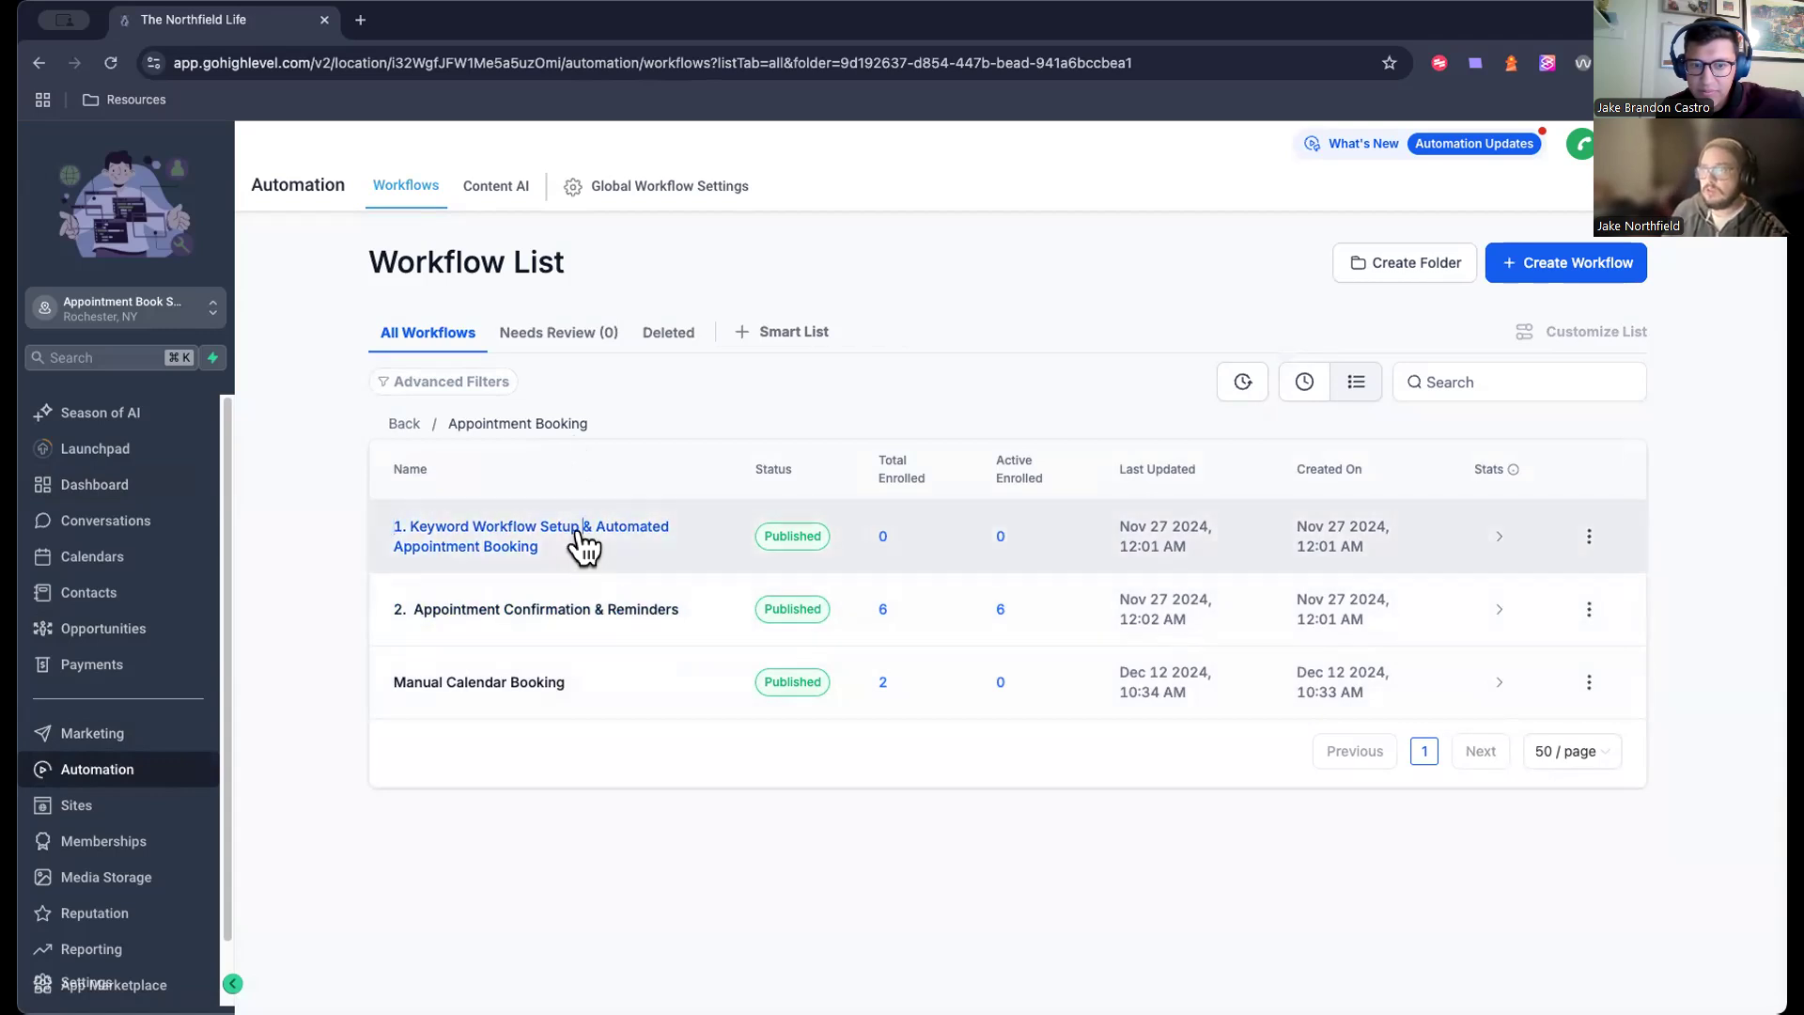
{"action": "left_click", "coordinate": [581, 532]}
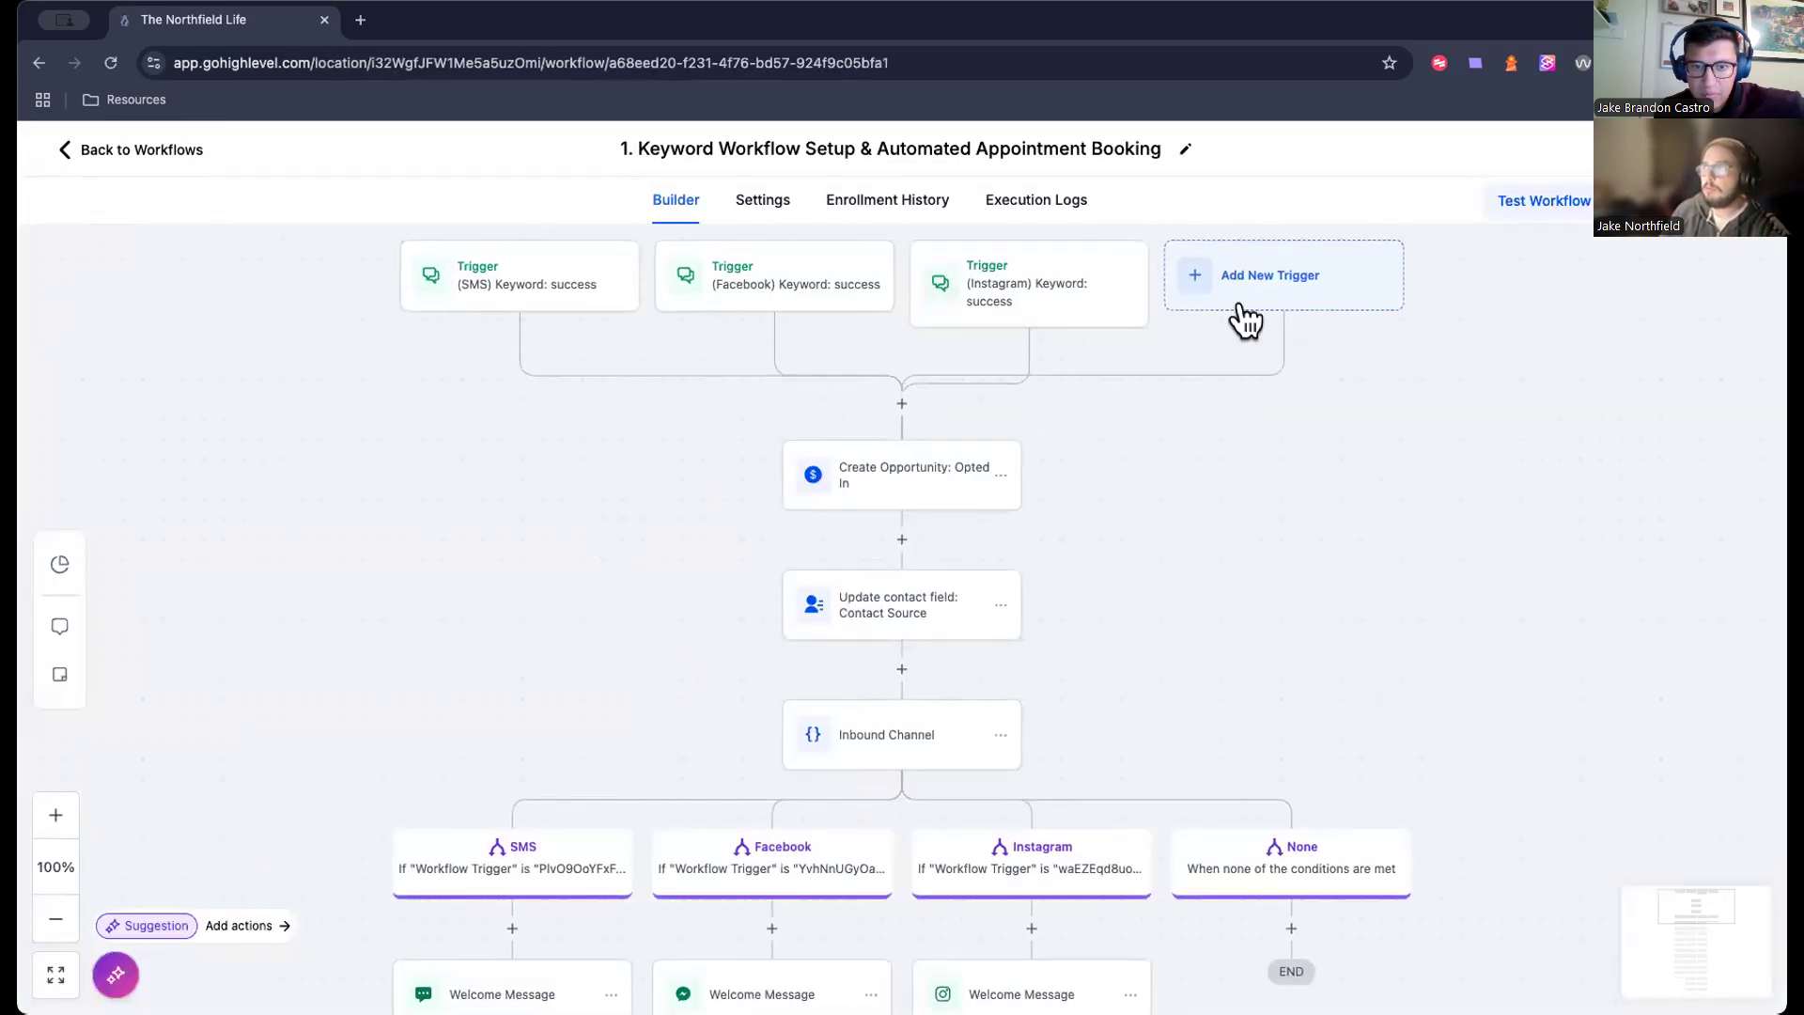
Step: Start adding a new trigger to the workflow and look through the available trigger types
{"action": "left_click", "coordinate": [1245, 301]}
{"action": "scroll", "coordinate": [1334, 592], "scroll_direction": "down", "scroll_amount": 20}
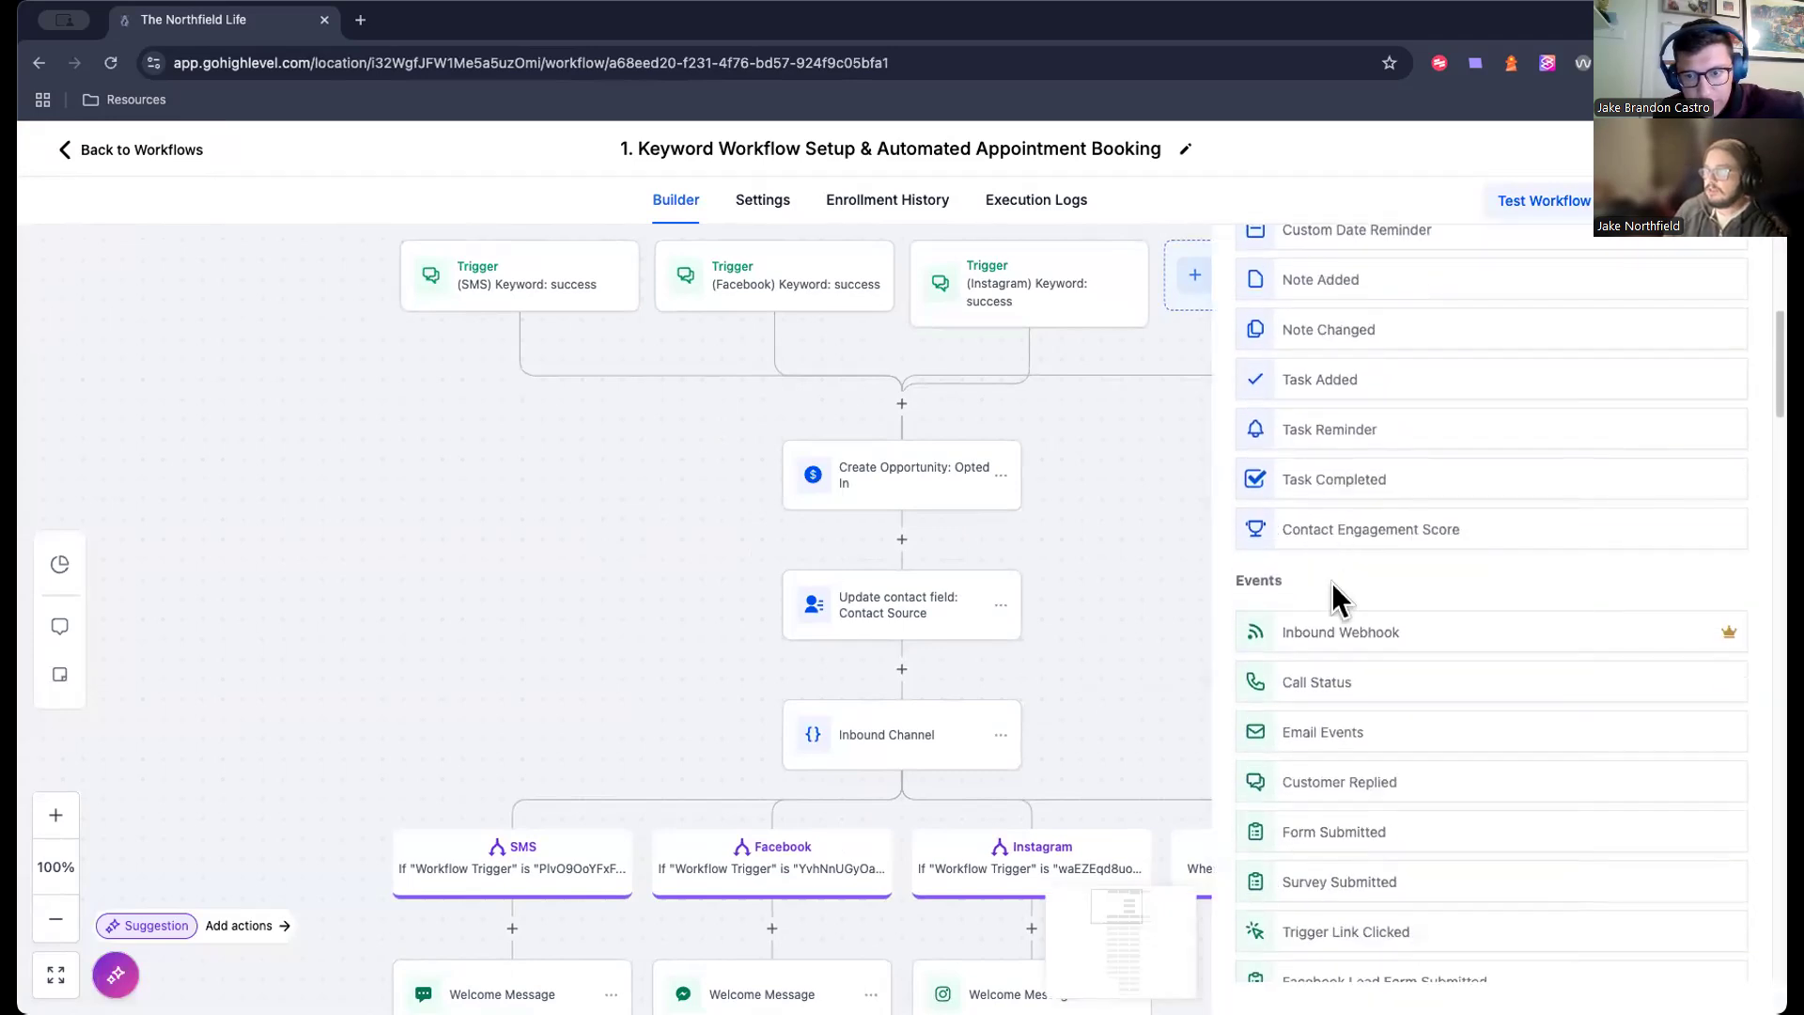
{"action": "scroll", "coordinate": [1332, 582], "scroll_direction": "down", "scroll_amount": 20}
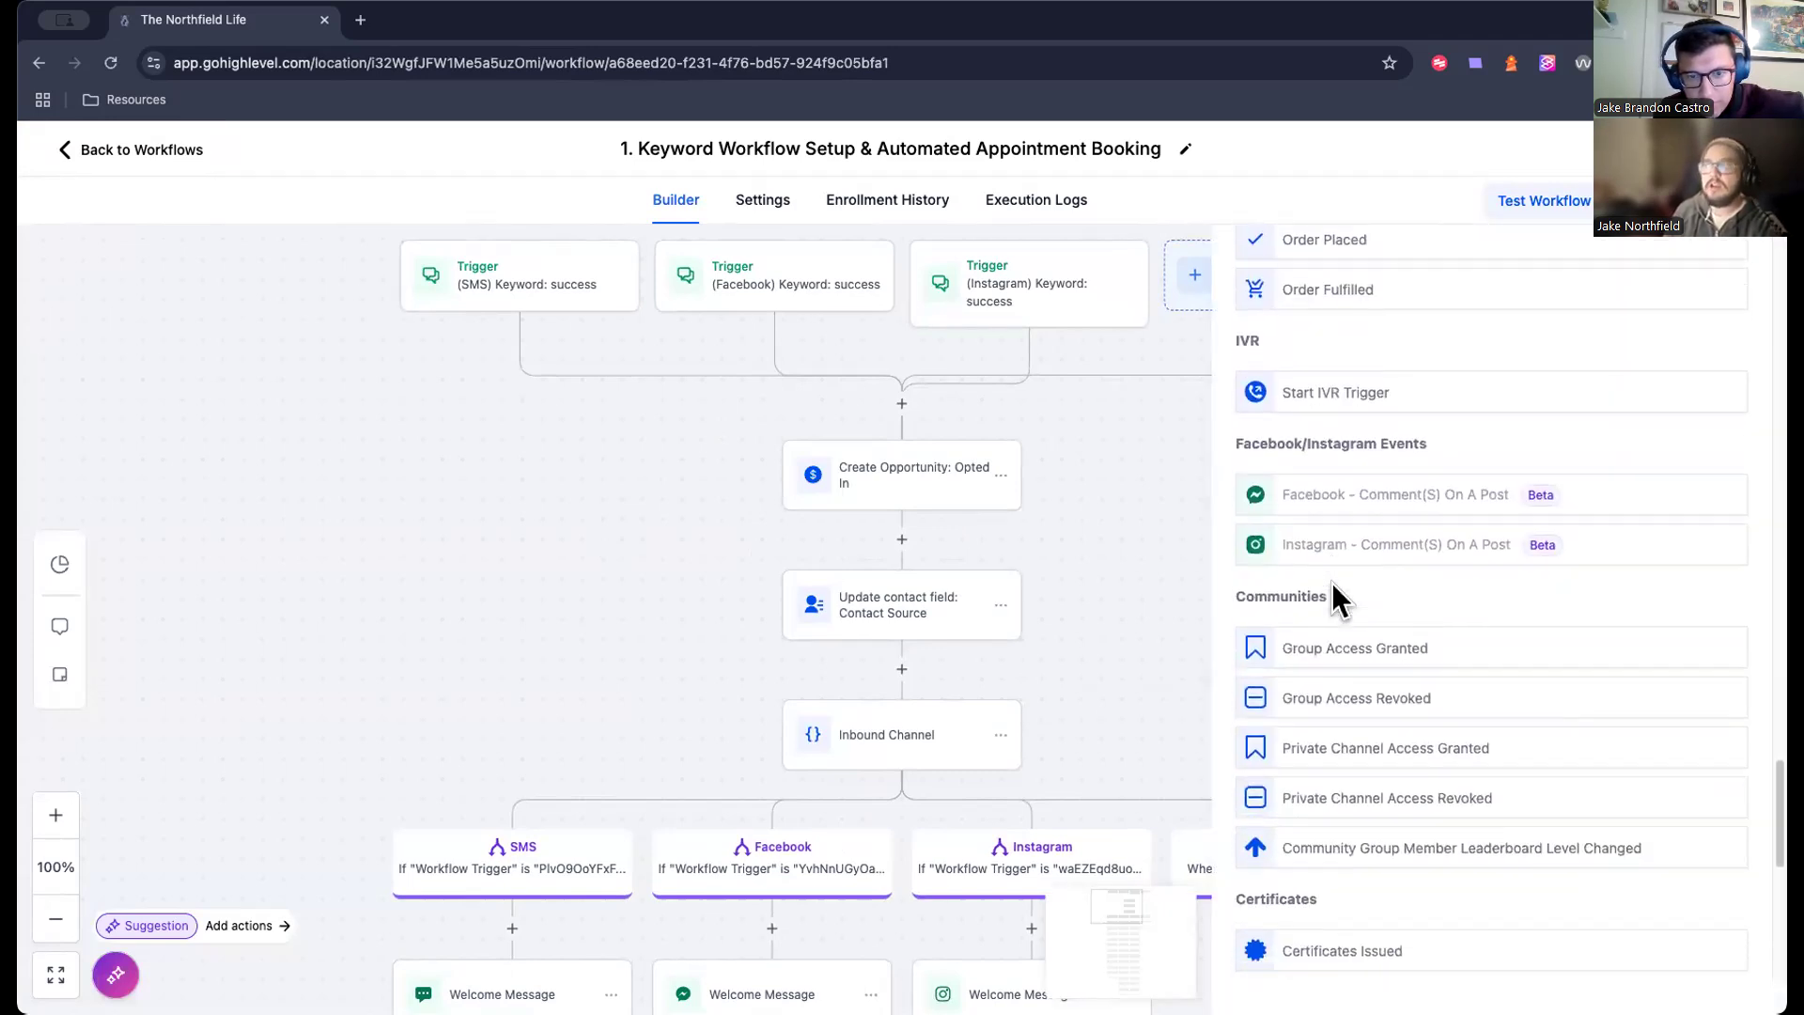